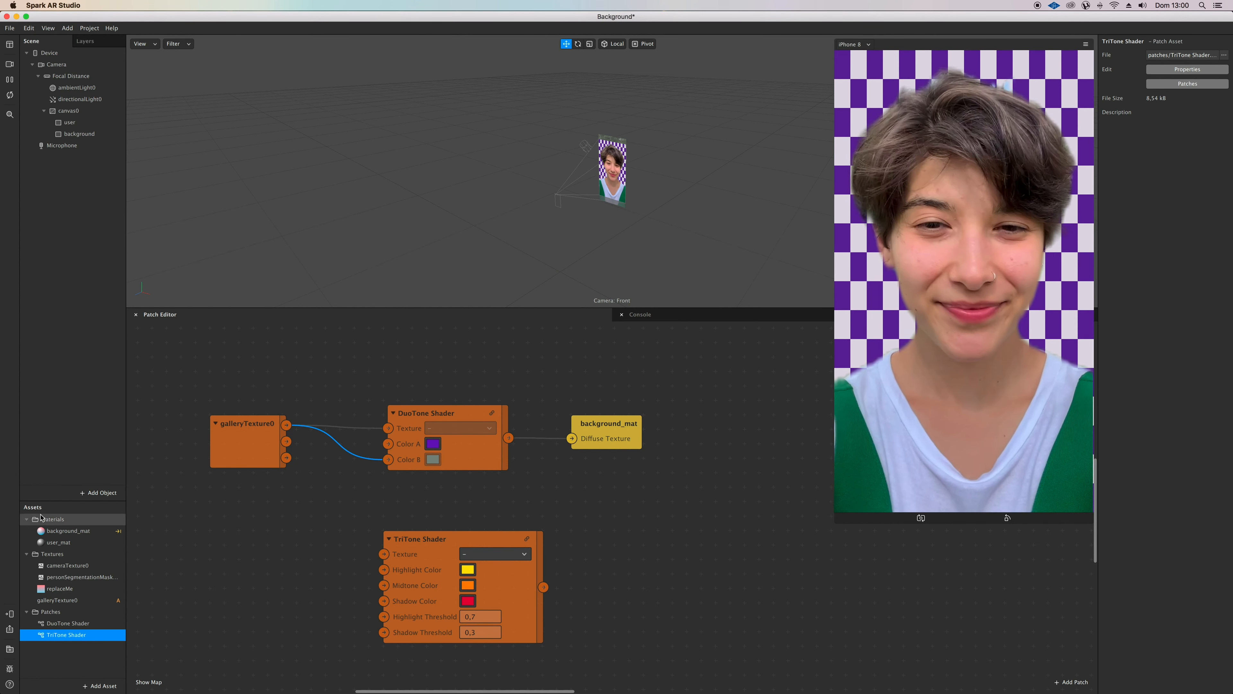
Step: Move the galleryTexture0 patch further from the DuoTone Shader and send the effect to the device for testing
left_click_drag(255, 435, 241, 392)
left_click(9, 614)
left_click(131, 608)
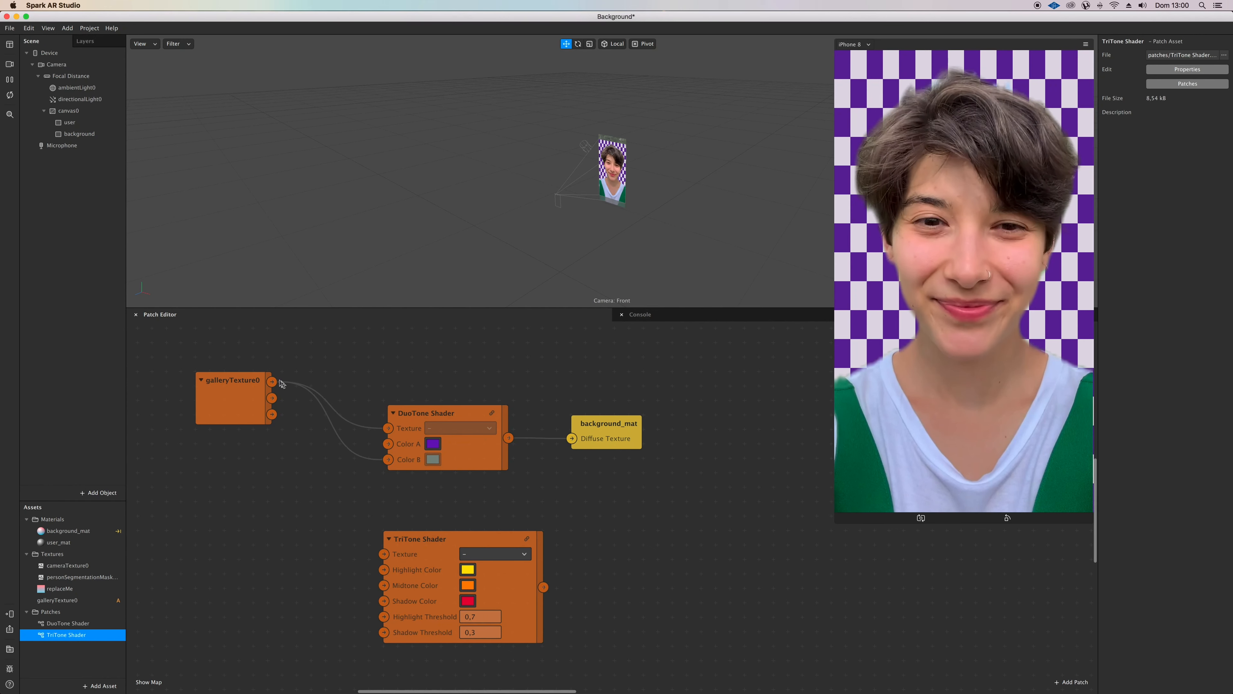
Step: Route galleryTexture0 through the TriTone Shader into background_mat's Diffuse Texture, and move the disconnected DuoTone Shader patch aside
left_click_drag(272, 382, 384, 553)
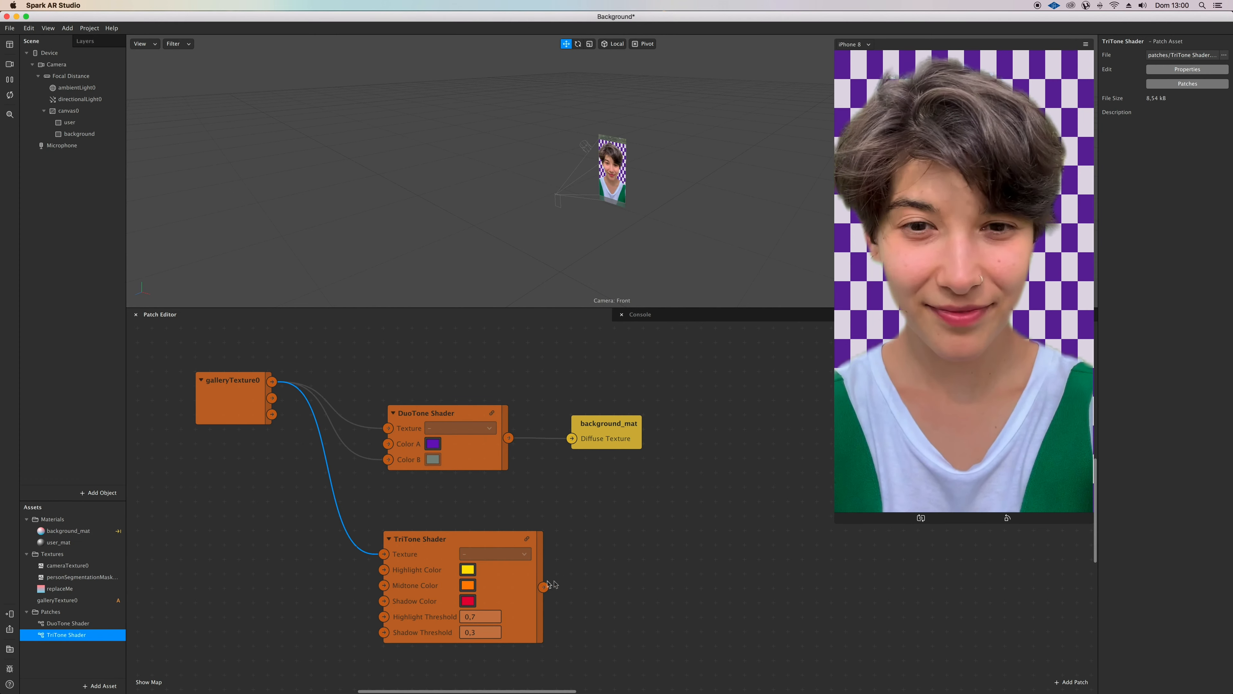
left_click_drag(543, 588, 554, 443)
left_click_drag(400, 434, 572, 439)
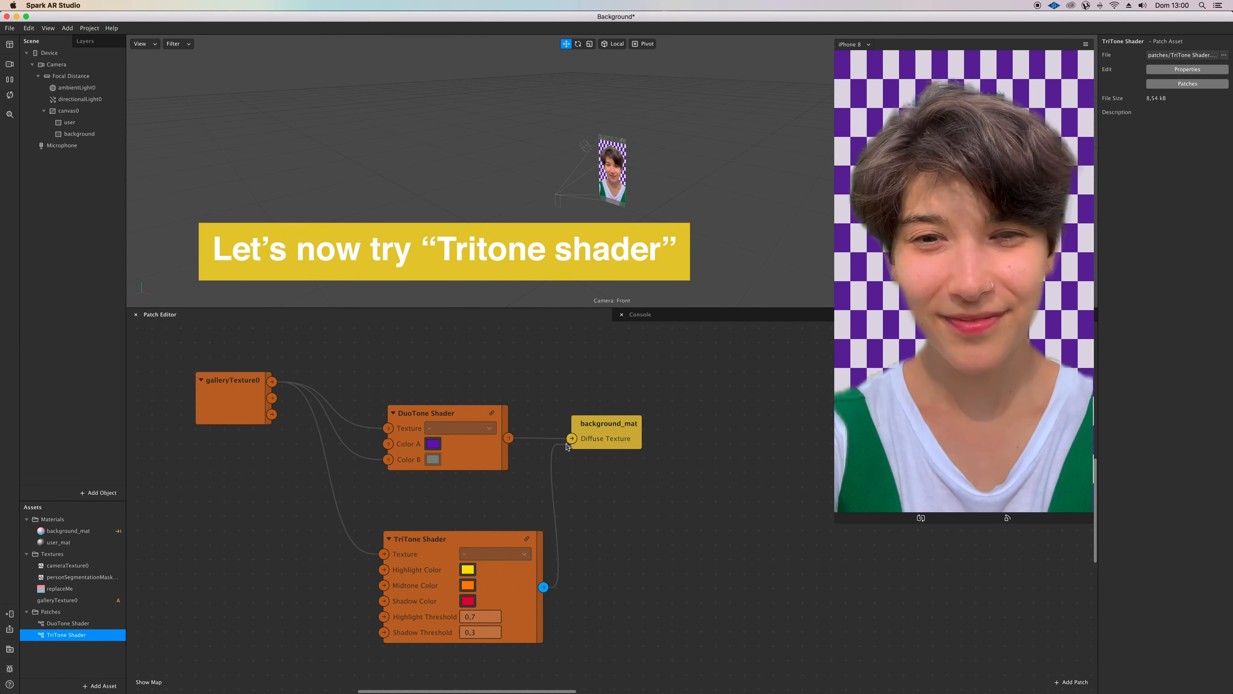
left_click_drag(436, 412, 432, 345)
left_click_drag(385, 392, 373, 364)
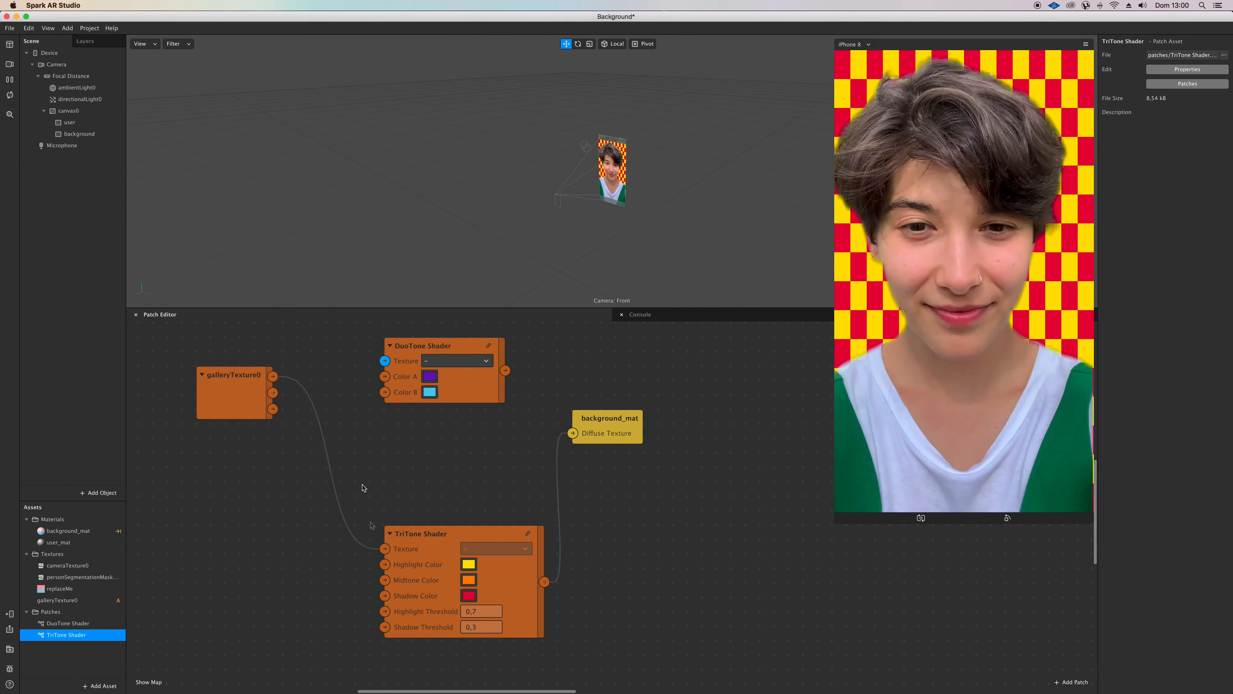
Step: Connect galleryTexture0 to the TriTone Shader's Shadow and Highlight Color, and add cameraTexture0 feeding its Texture and Midtone Color
left_click_drag(273, 377, 382, 602)
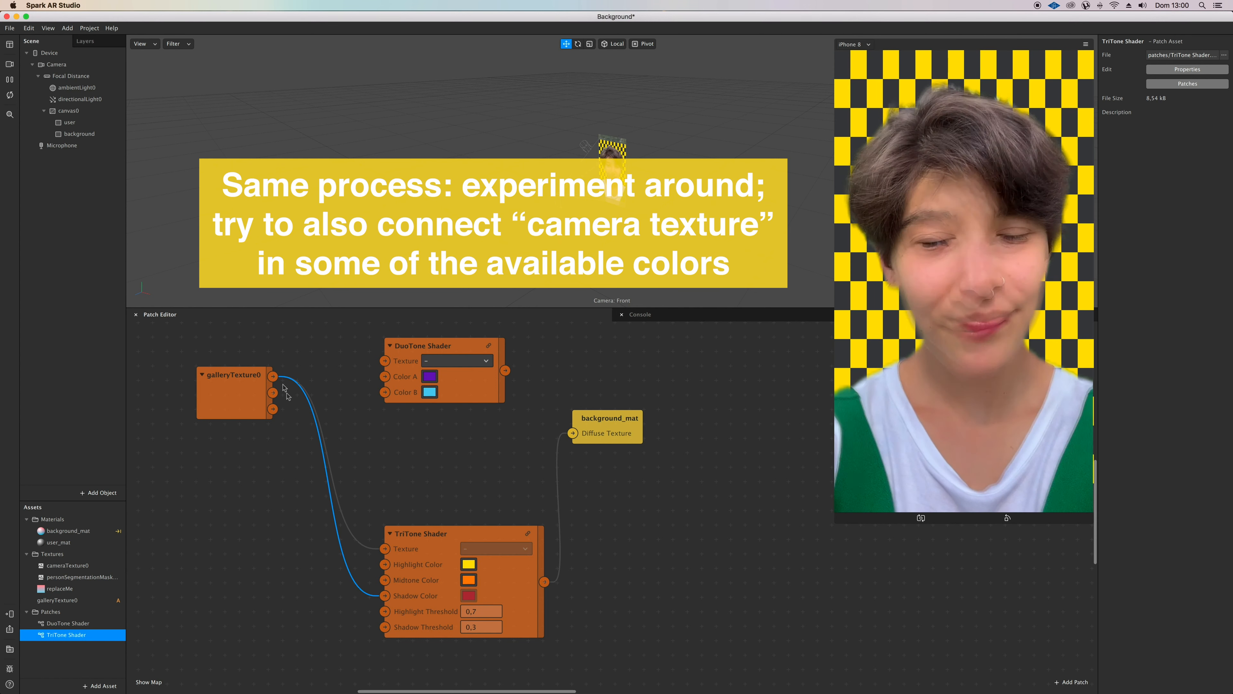
left_click_drag(273, 376, 384, 566)
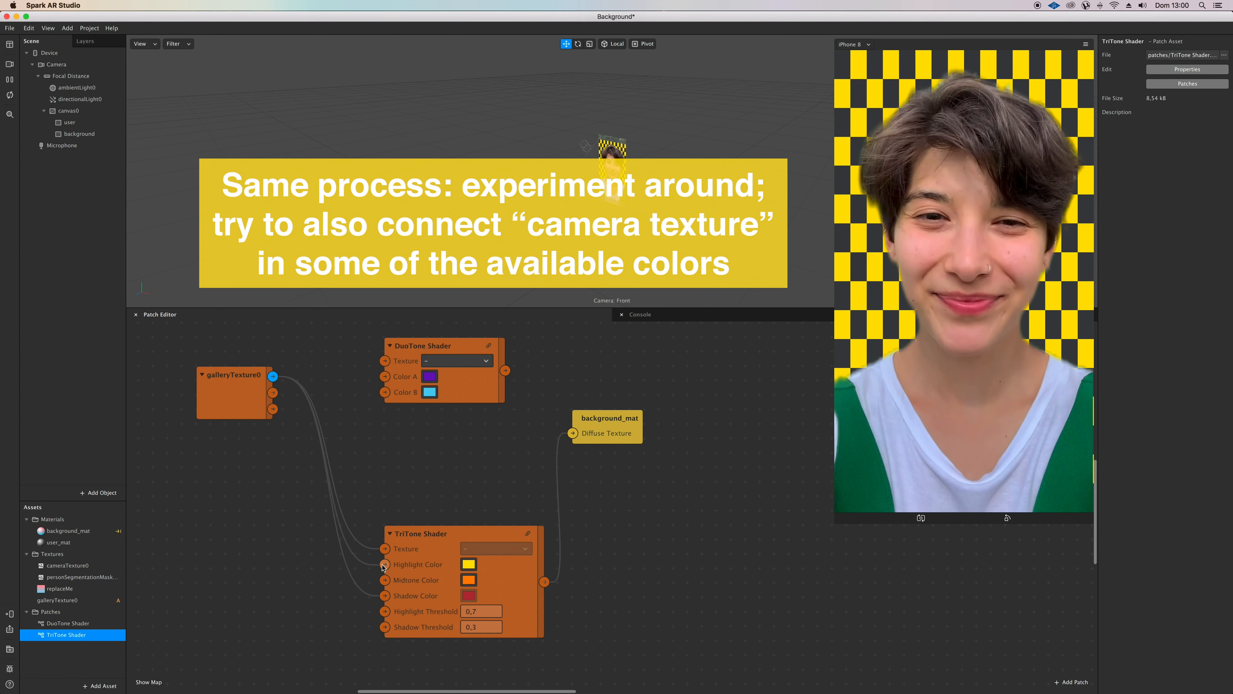
scroll(384, 568, "down", 2)
left_click_drag(67, 565, 382, 509)
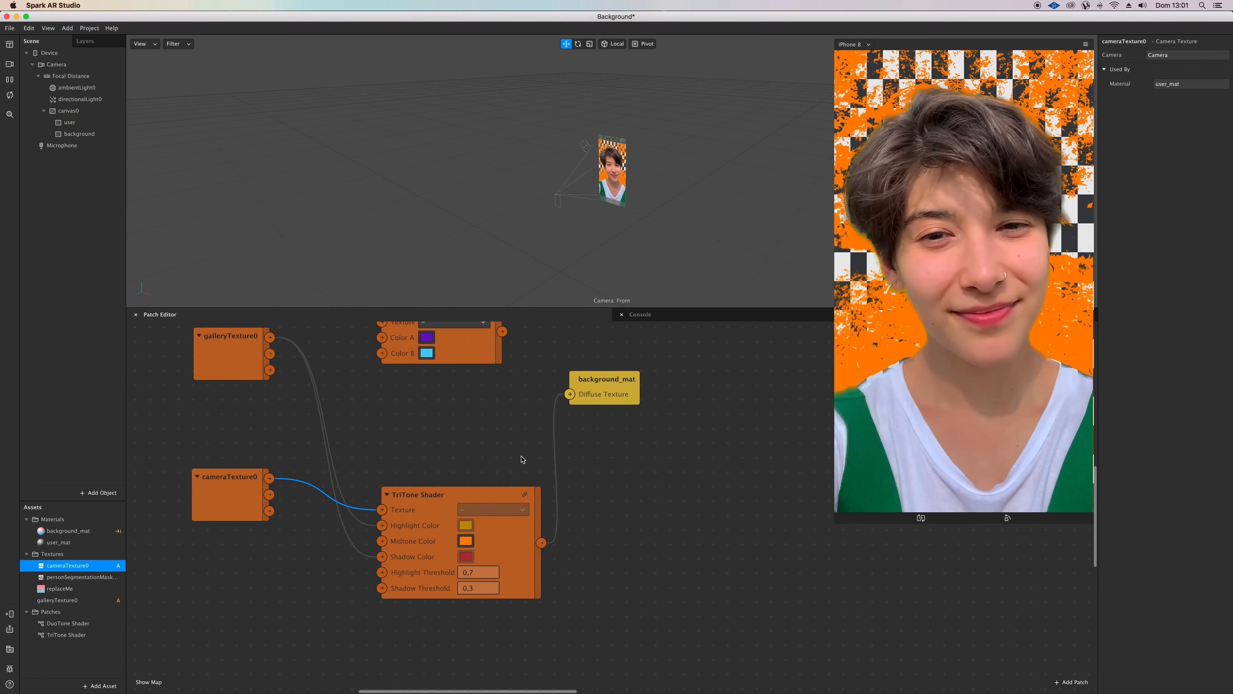
left_click_drag(271, 482, 384, 544)
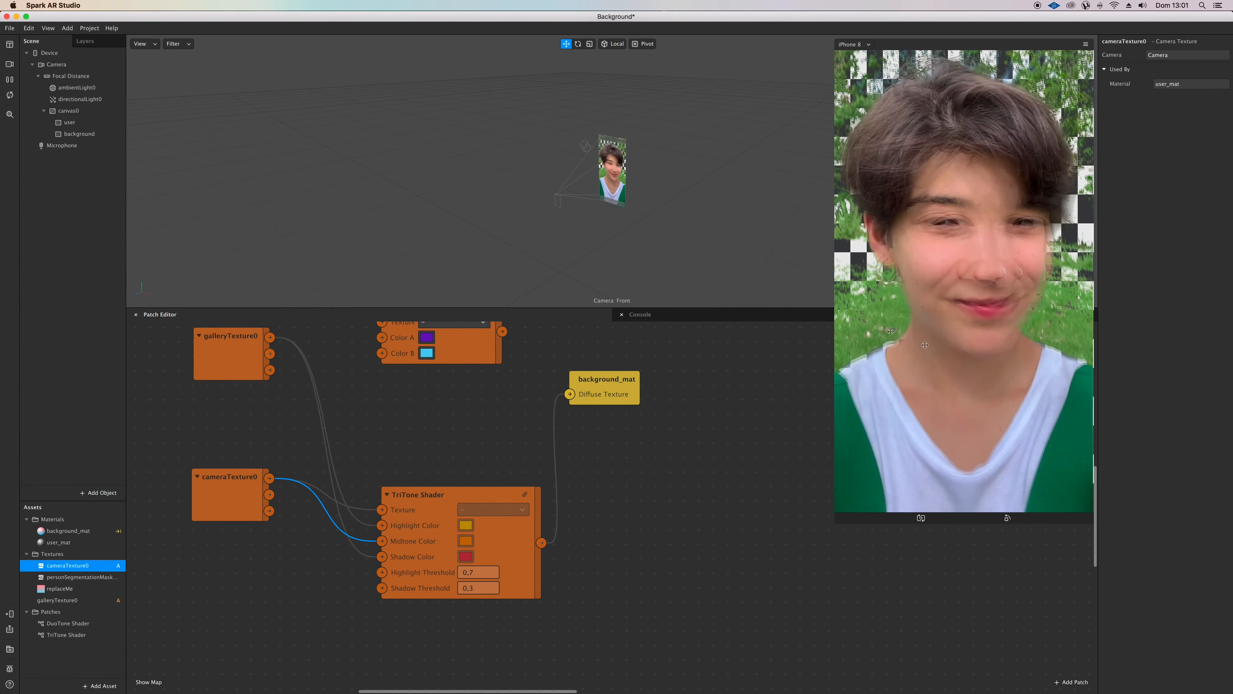
Step: Move the cameraTexture0 patch further from the TriTone Shader and send the mixed-texture effect to the device for testing
left_click_drag(226, 489, 186, 483)
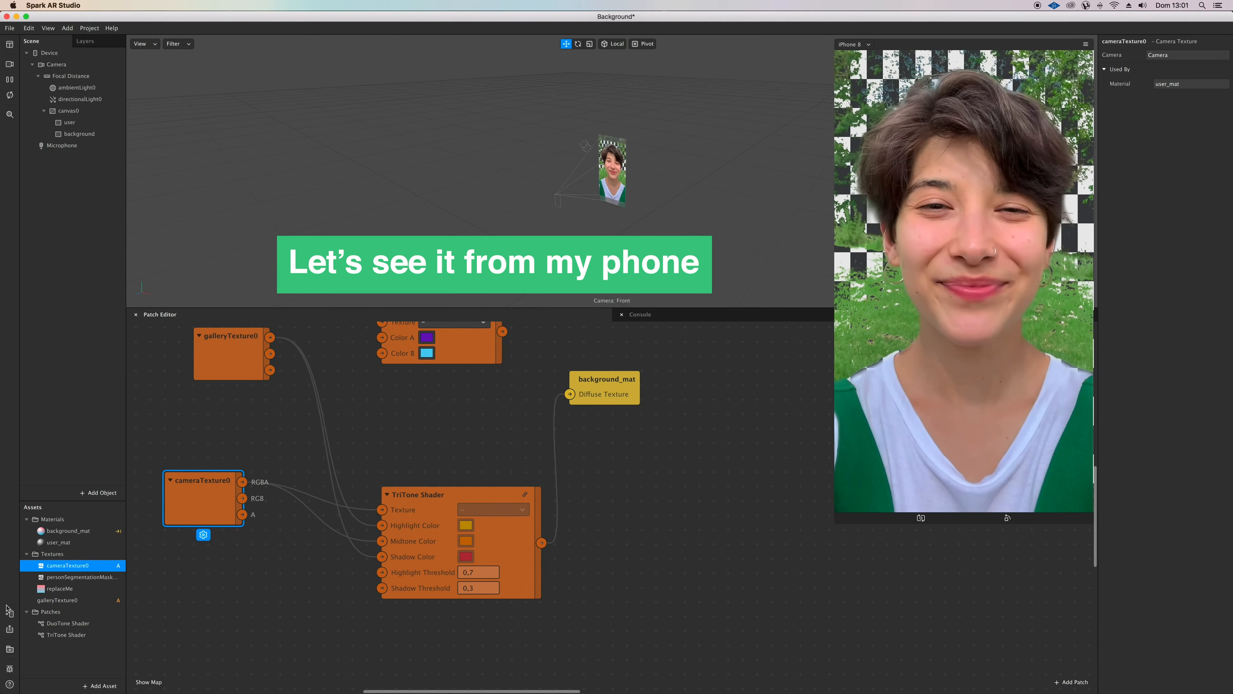
left_click(11, 613)
left_click(113, 586)
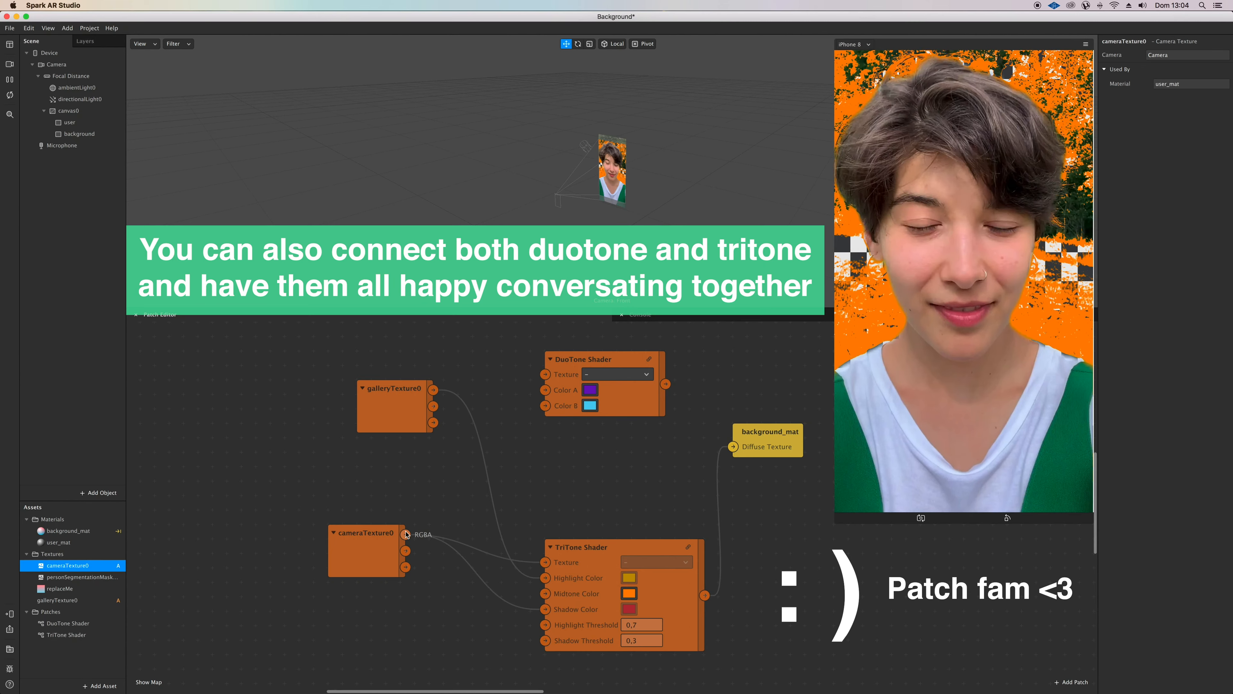
Step: Feed cameraTexture0 through the DuoTone Shader into the TriTone Shader's Midtone Color and test the effect on the device
left_click_drag(406, 535, 546, 374)
left_click_drag(671, 386, 547, 596)
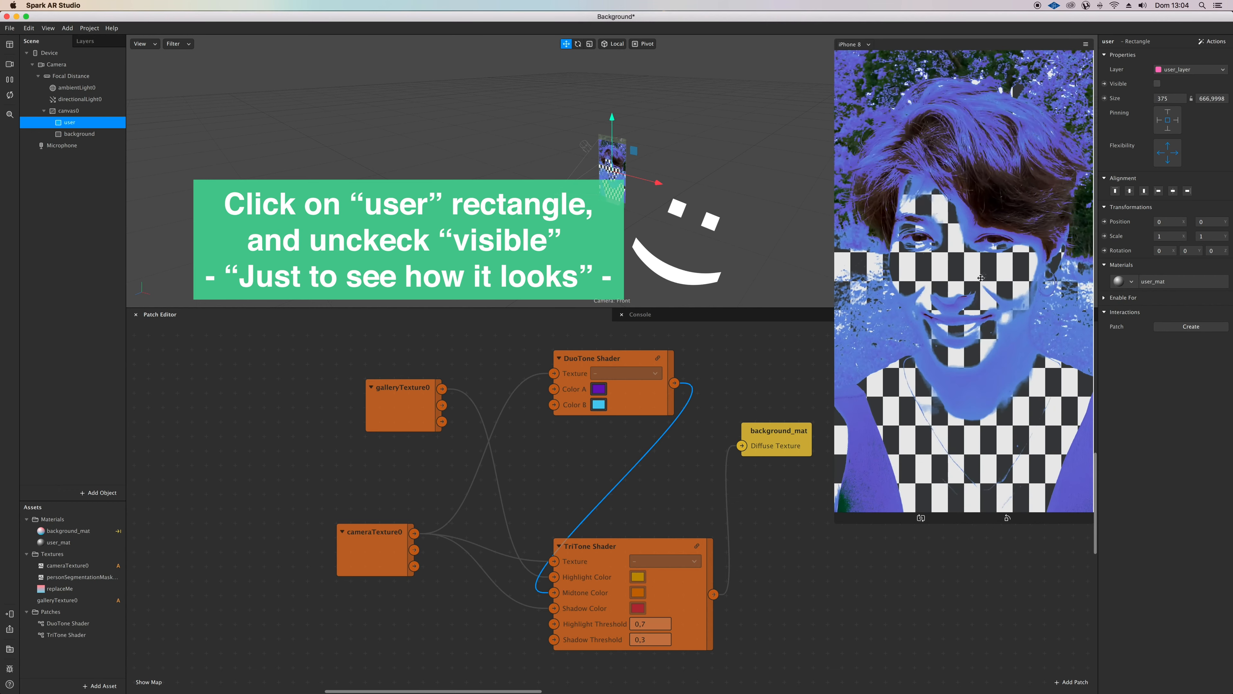
left_click(9, 613)
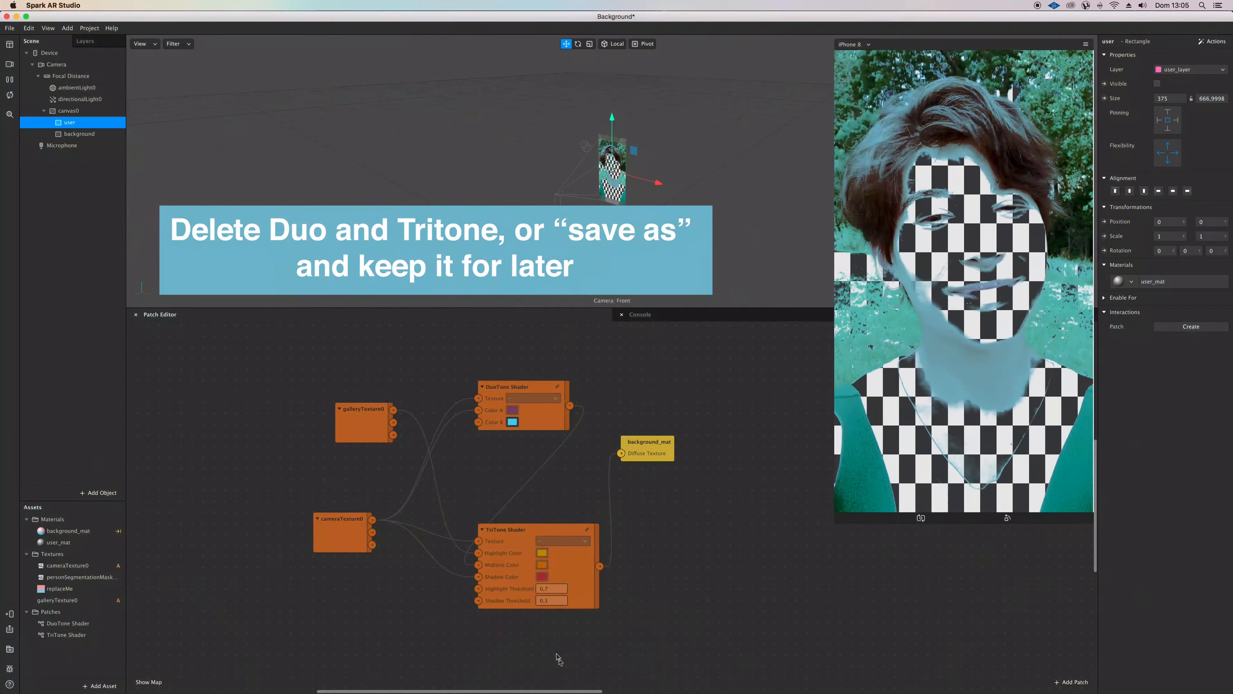
Step: Delete the DuoTone Shader and TriTone Shader patches from the patch graph
left_click_drag(557, 659, 432, 340)
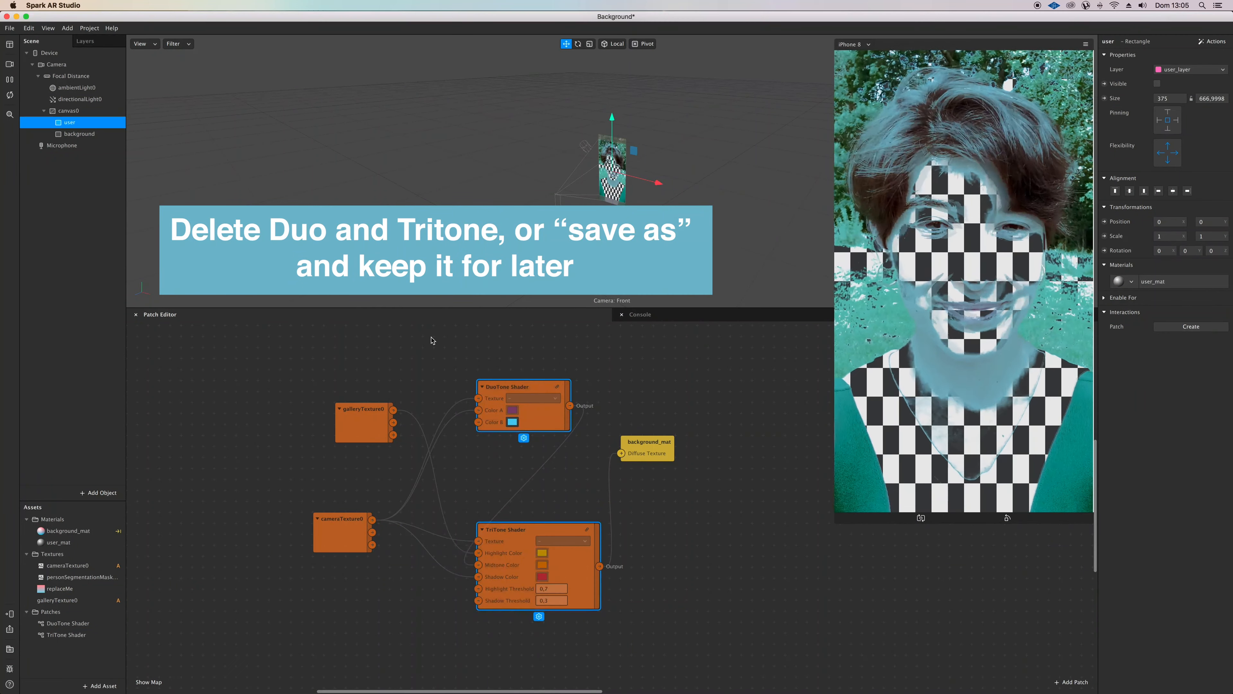
key("Delete")
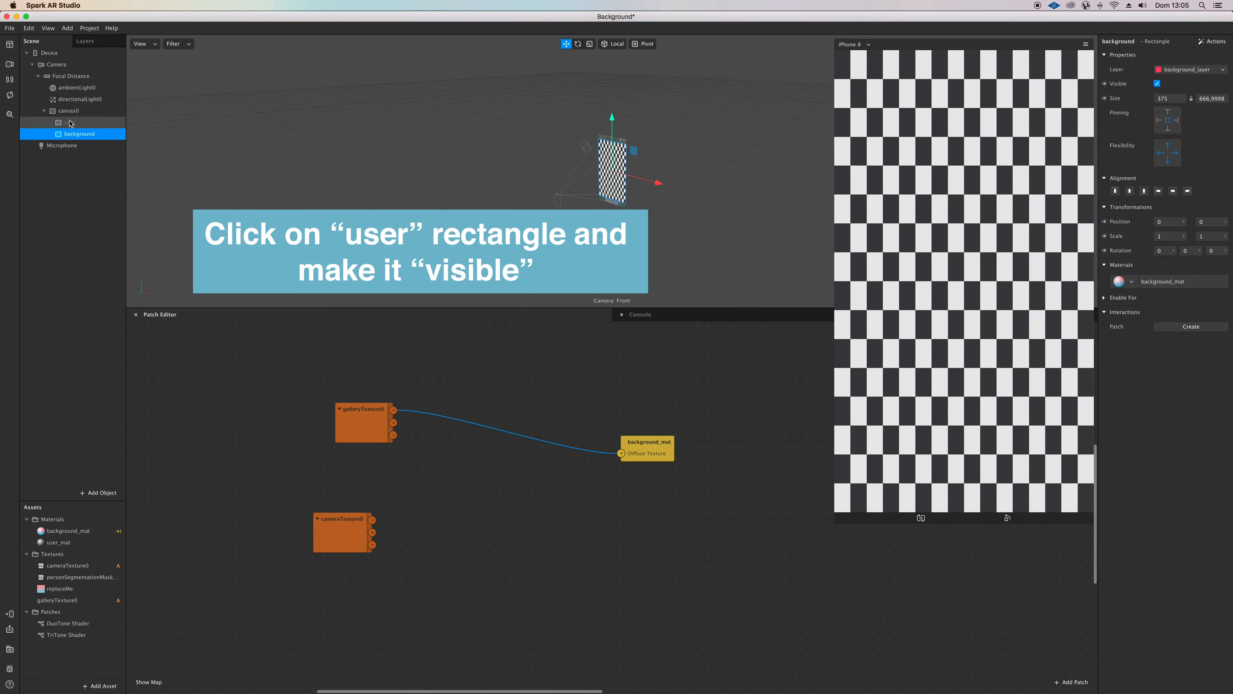
Step: Make the user rectangle visible and align the galleryTexture0 patch above cameraTexture0
left_click(70, 122)
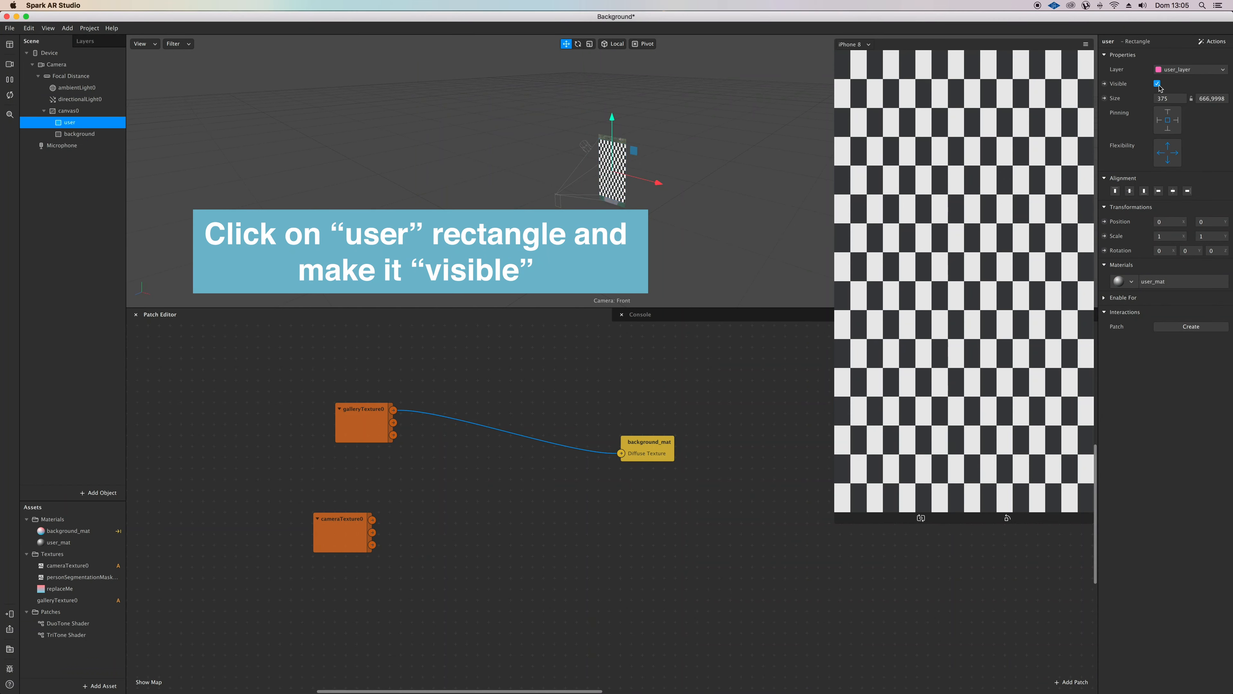
left_click_drag(362, 409, 339, 419)
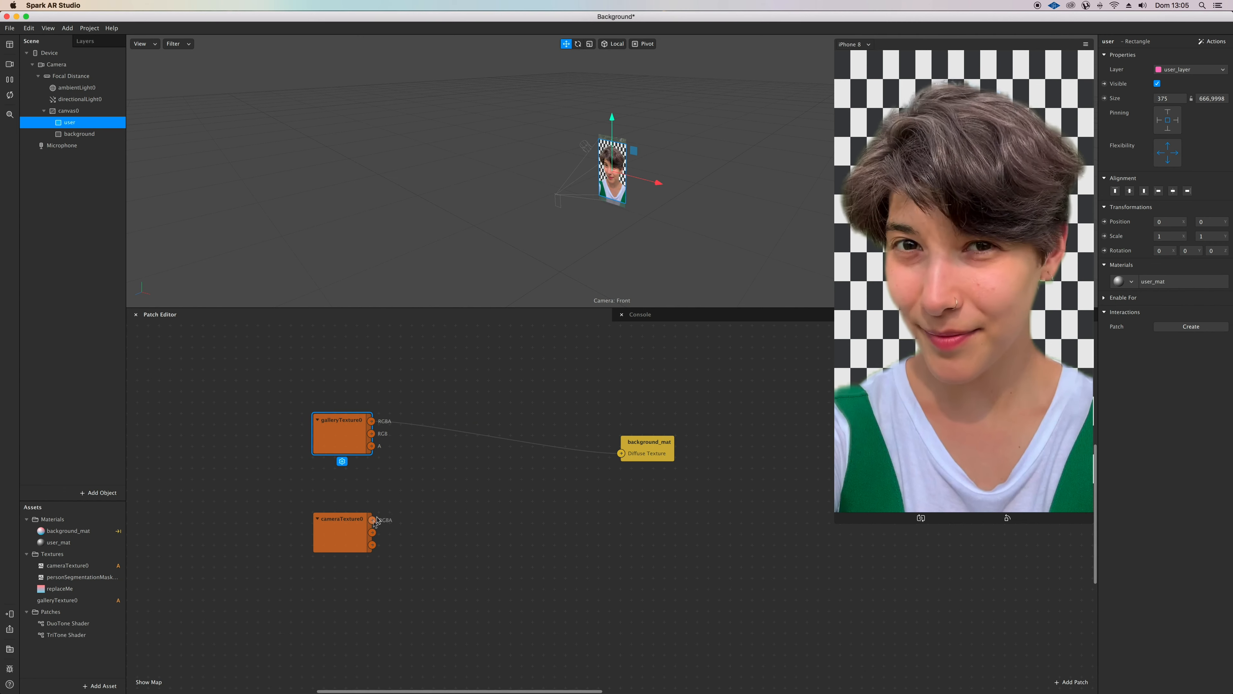
Step: Add a Multiply patch combining galleryTexture0 and cameraTexture0, and connect its output to background_mat's Diffuse Texture
left_click_drag(373, 520, 401, 497)
type("multiply")
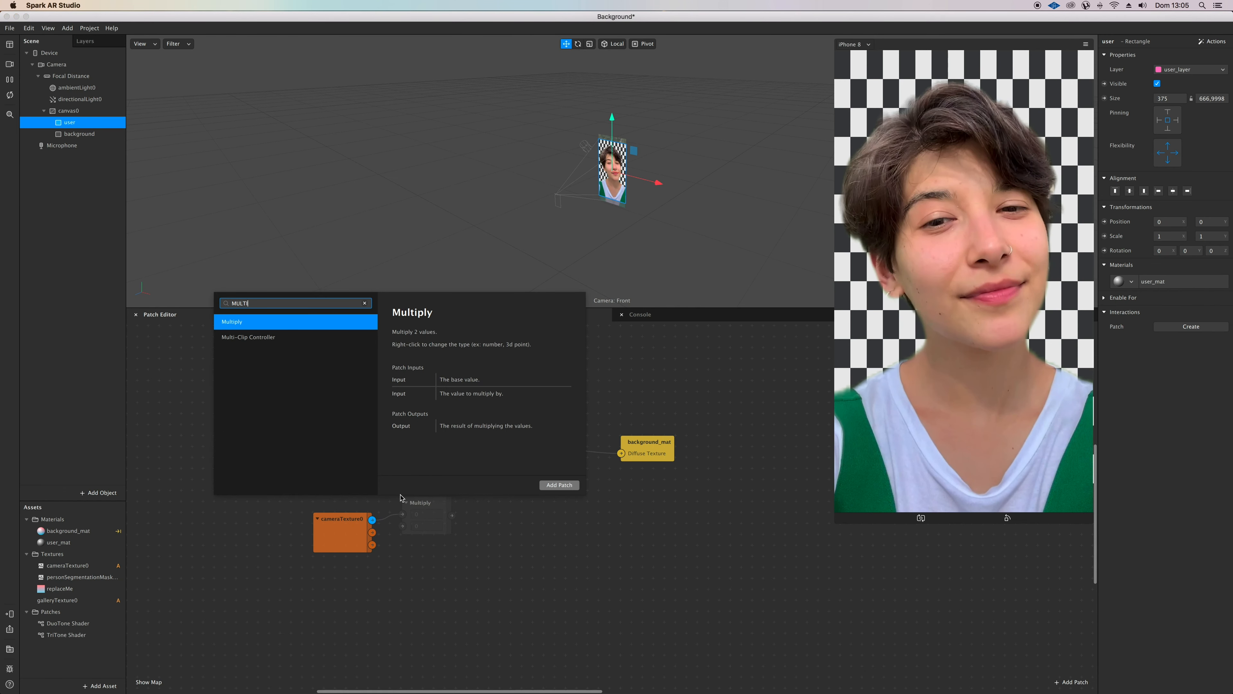
key("Return")
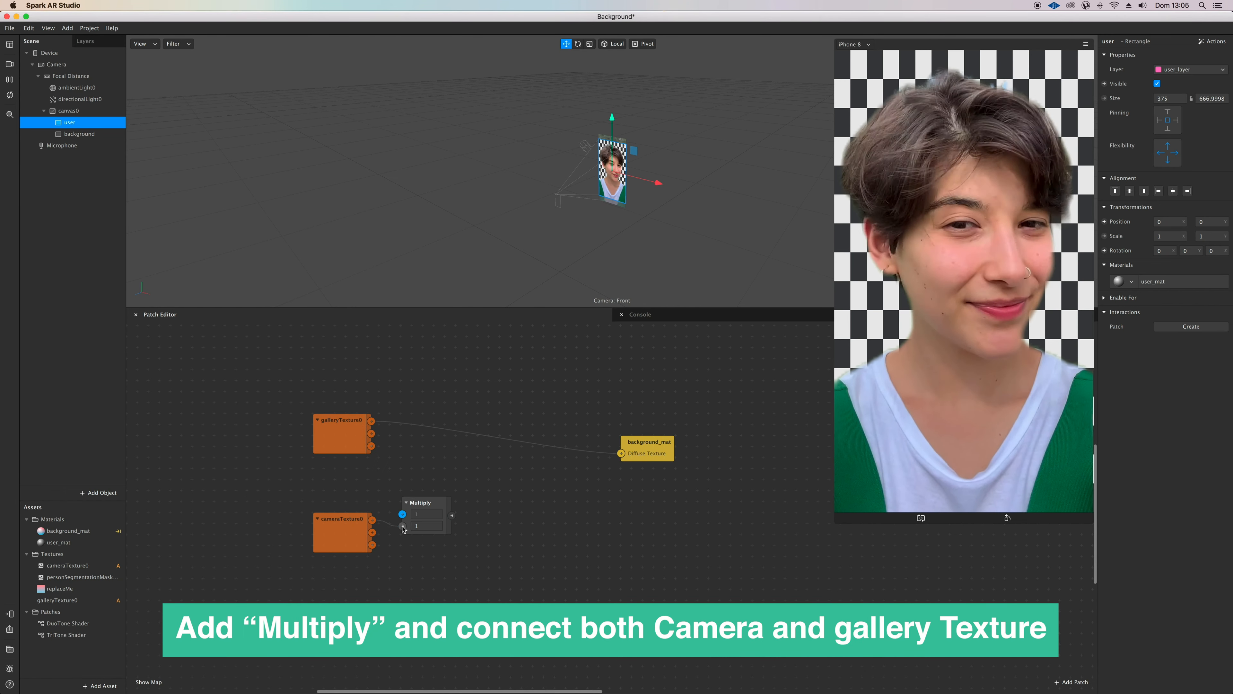
left_click_drag(398, 513, 402, 514)
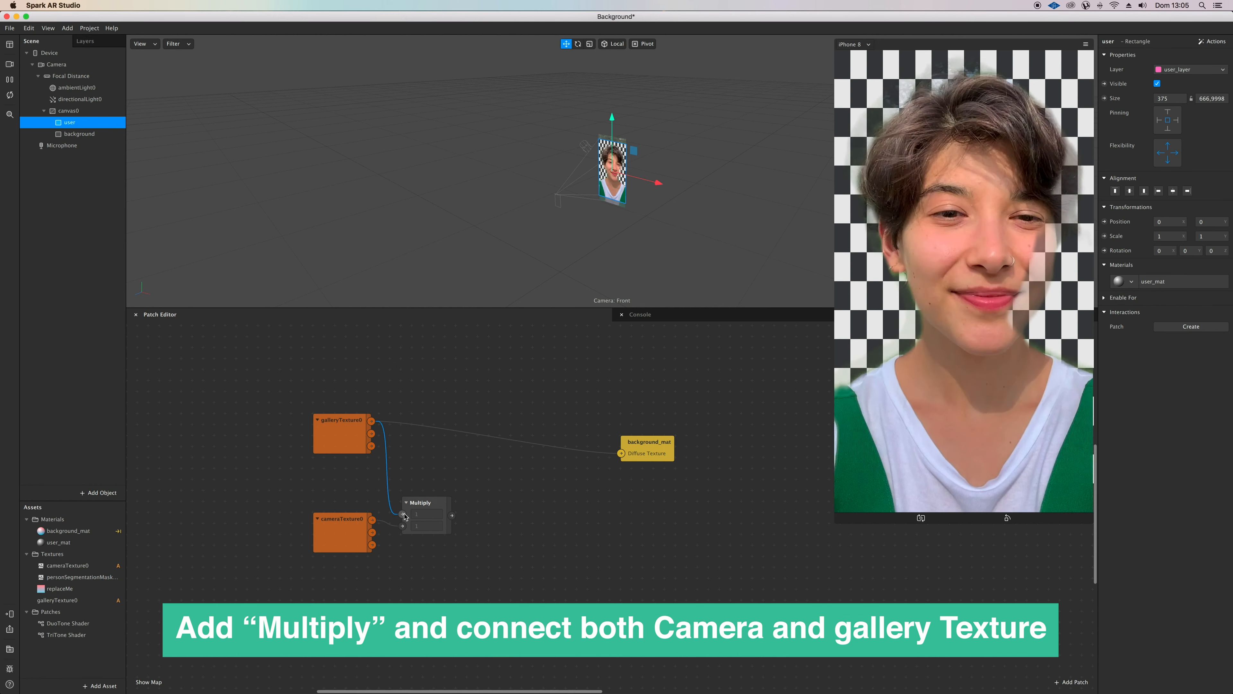
left_click_drag(621, 477, 621, 453)
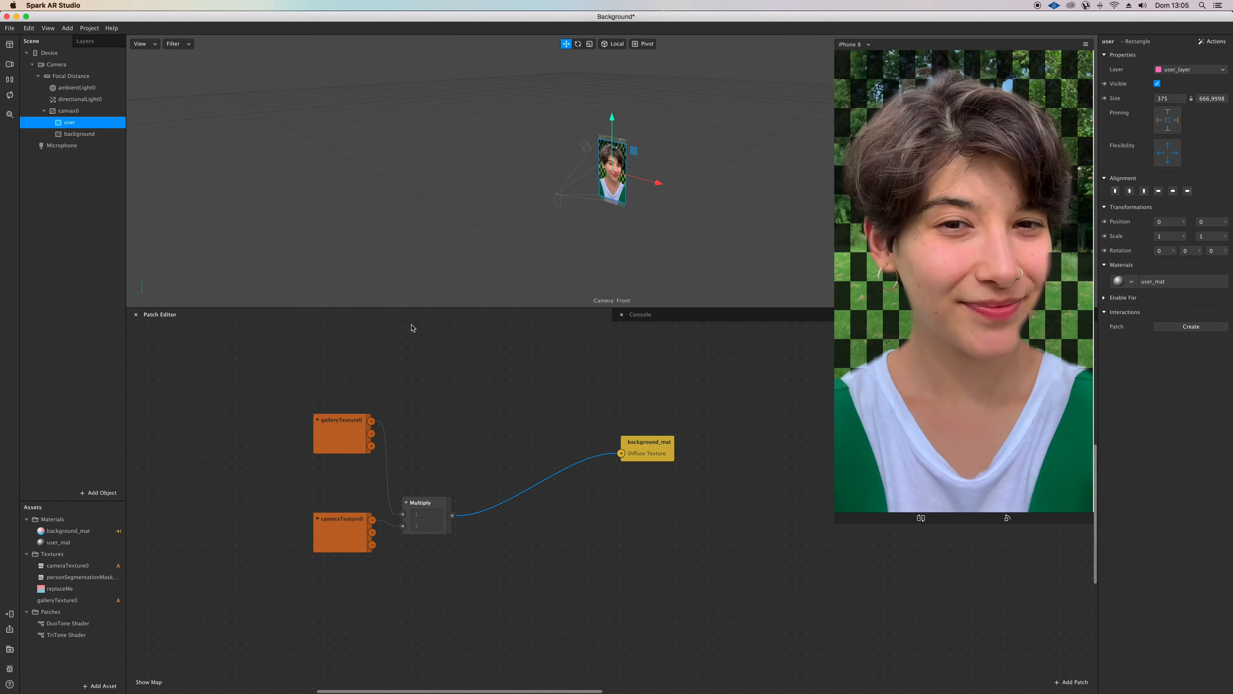
Step: Hide the user rectangle on the canvas so only the background rectangle shows
left_click(94, 138)
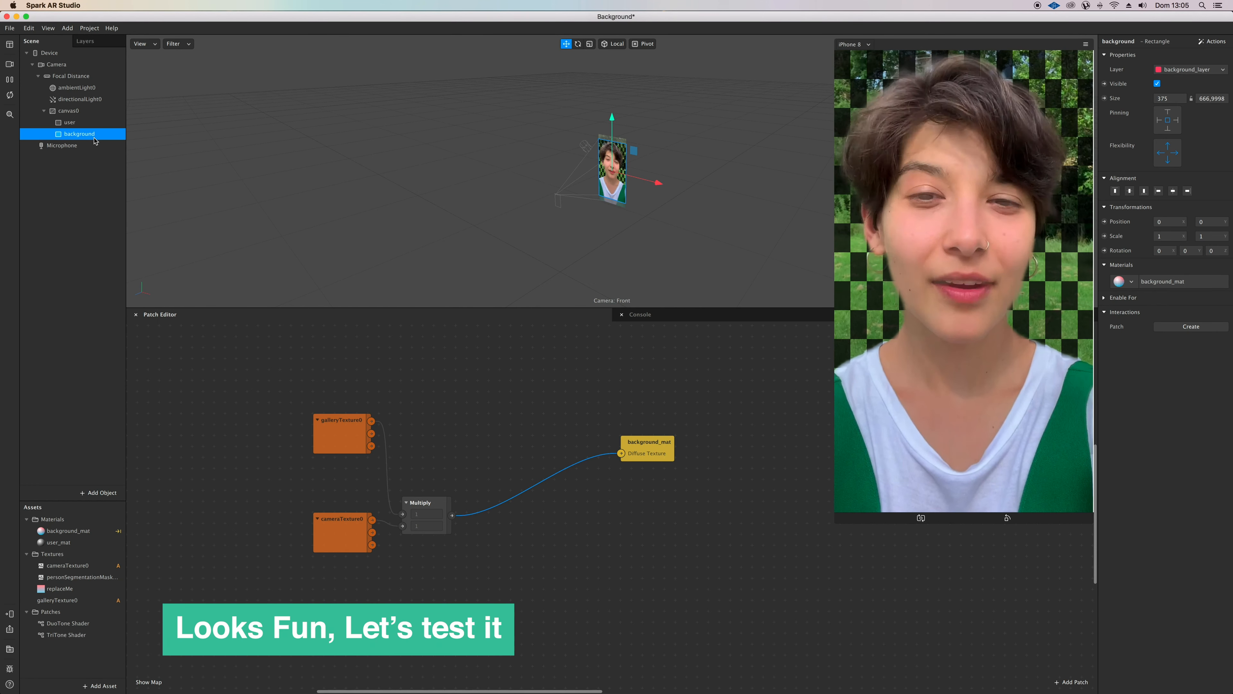
left_click(44, 122)
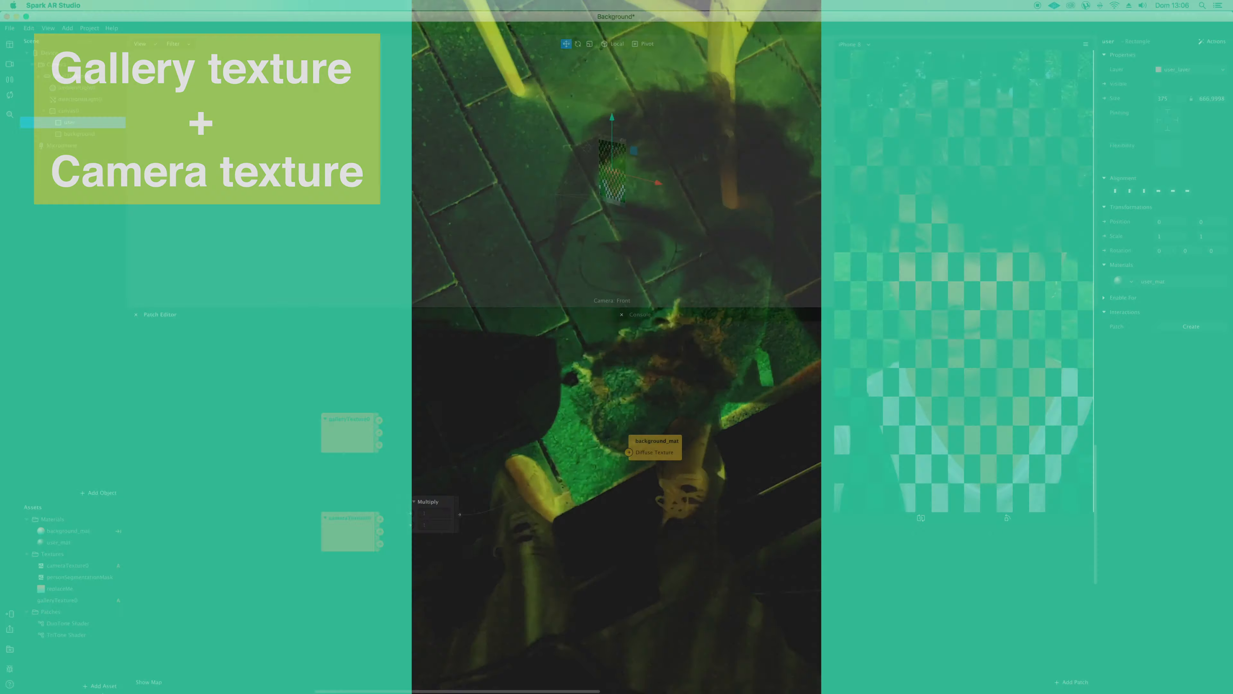
Step: Import the RGB Color Shift patch asset from the Shaders category of the AR Library
left_click(102, 685)
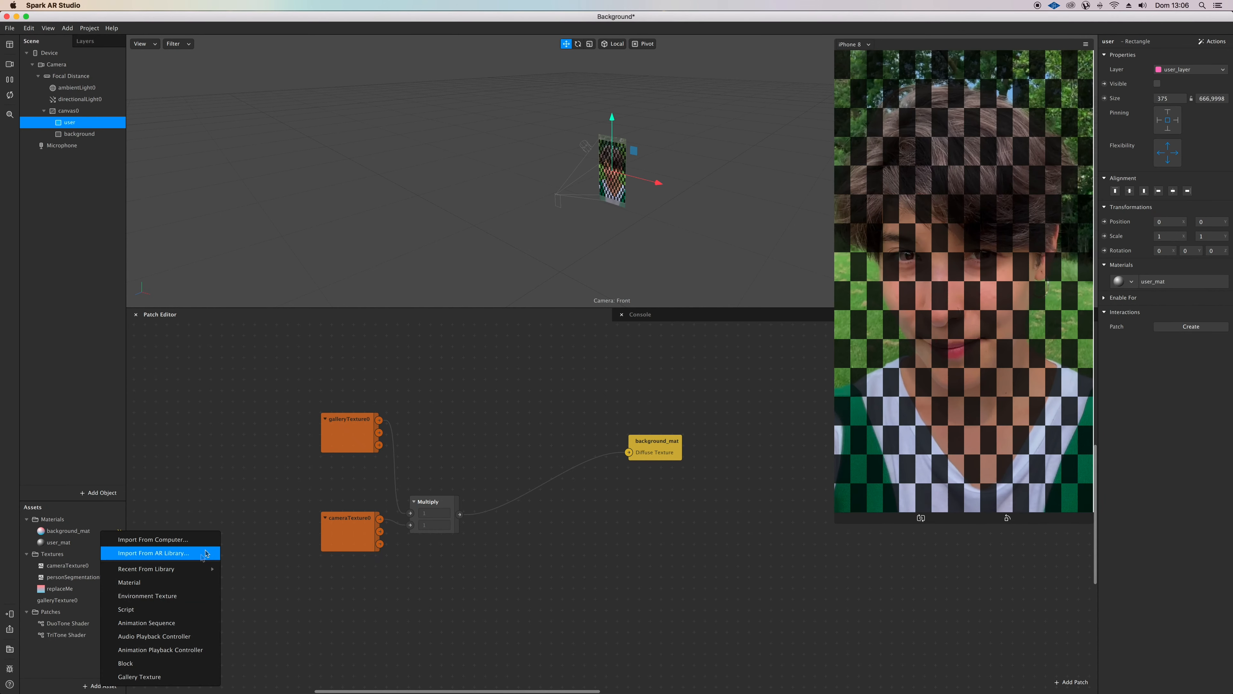
mouse_move(194, 569)
left_click(194, 553)
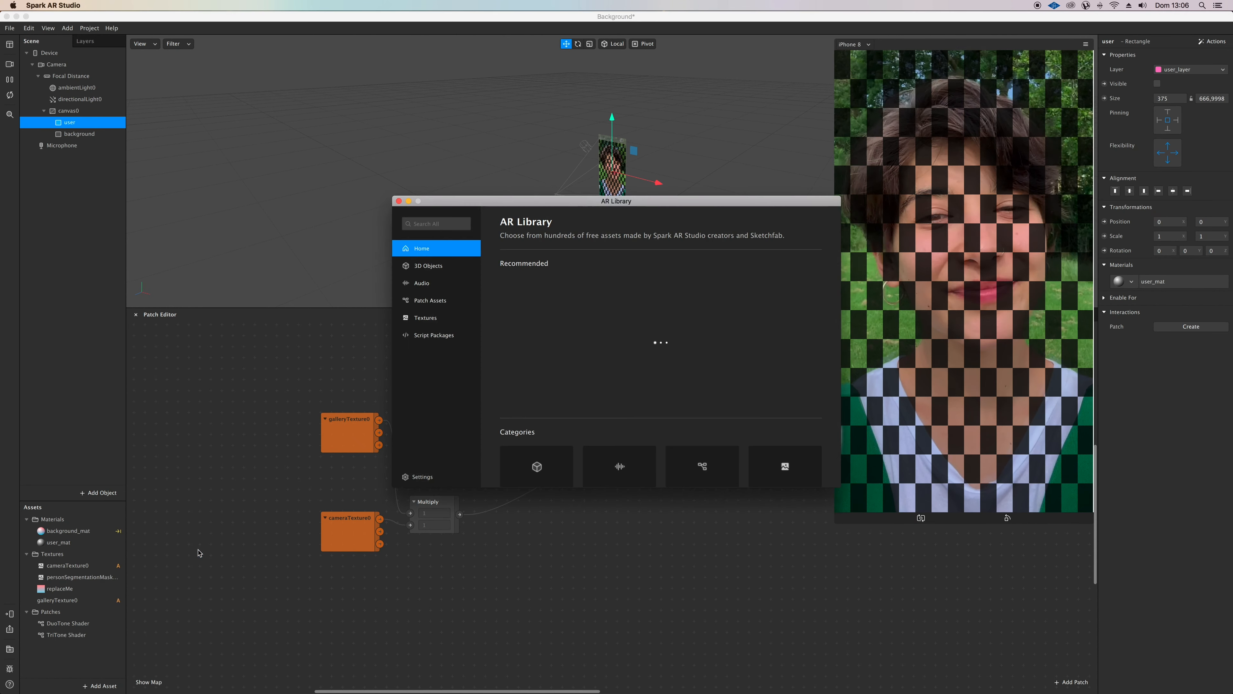
scroll(665, 398, "down", 3)
left_click(689, 387)
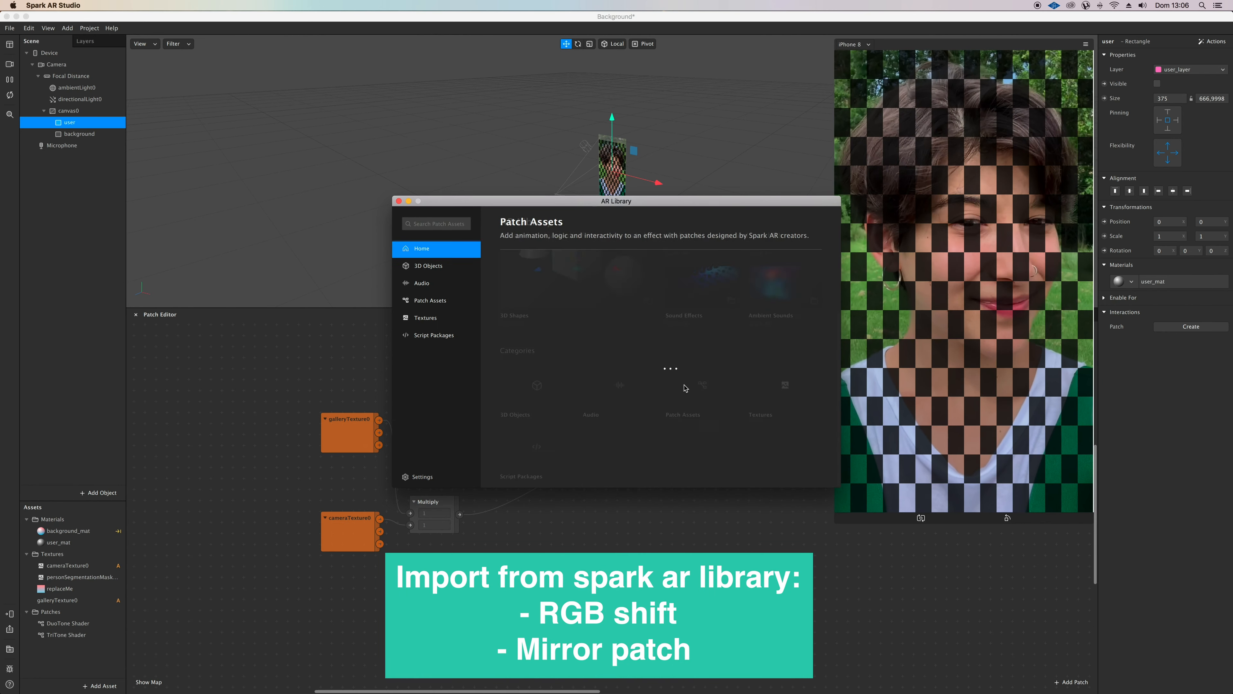
left_click(548, 369)
scroll(633, 408, "down", 2)
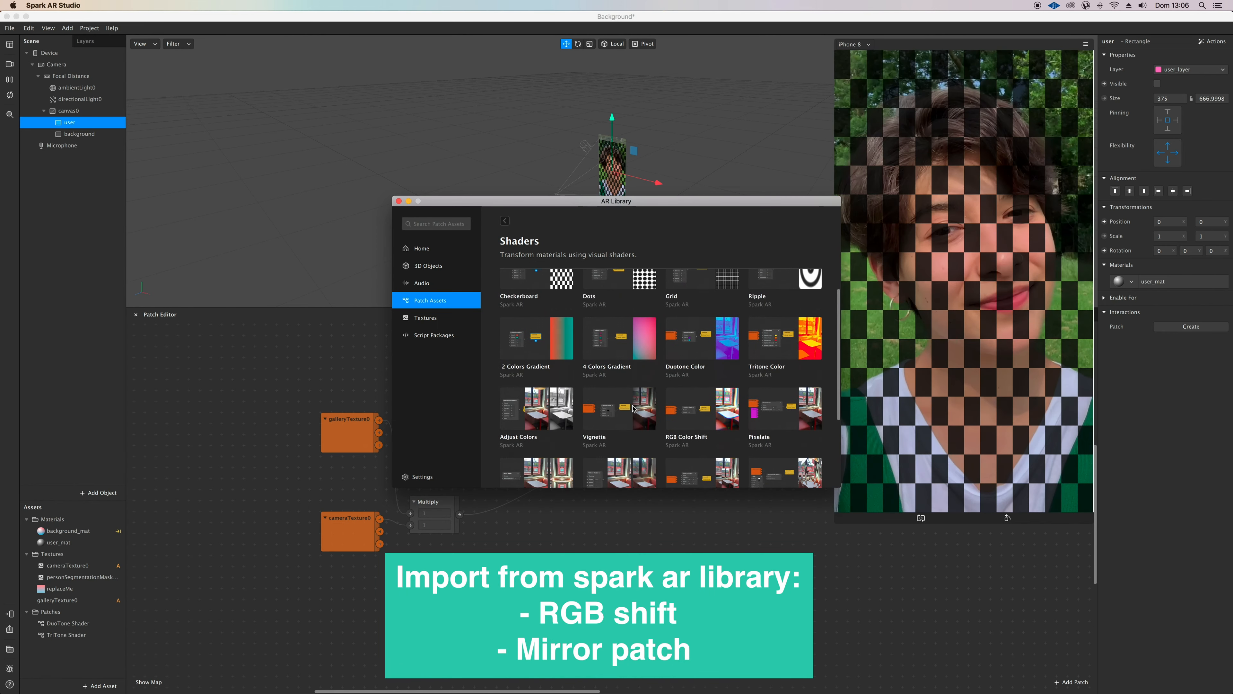
scroll(634, 408, "down", 2)
left_click(733, 376)
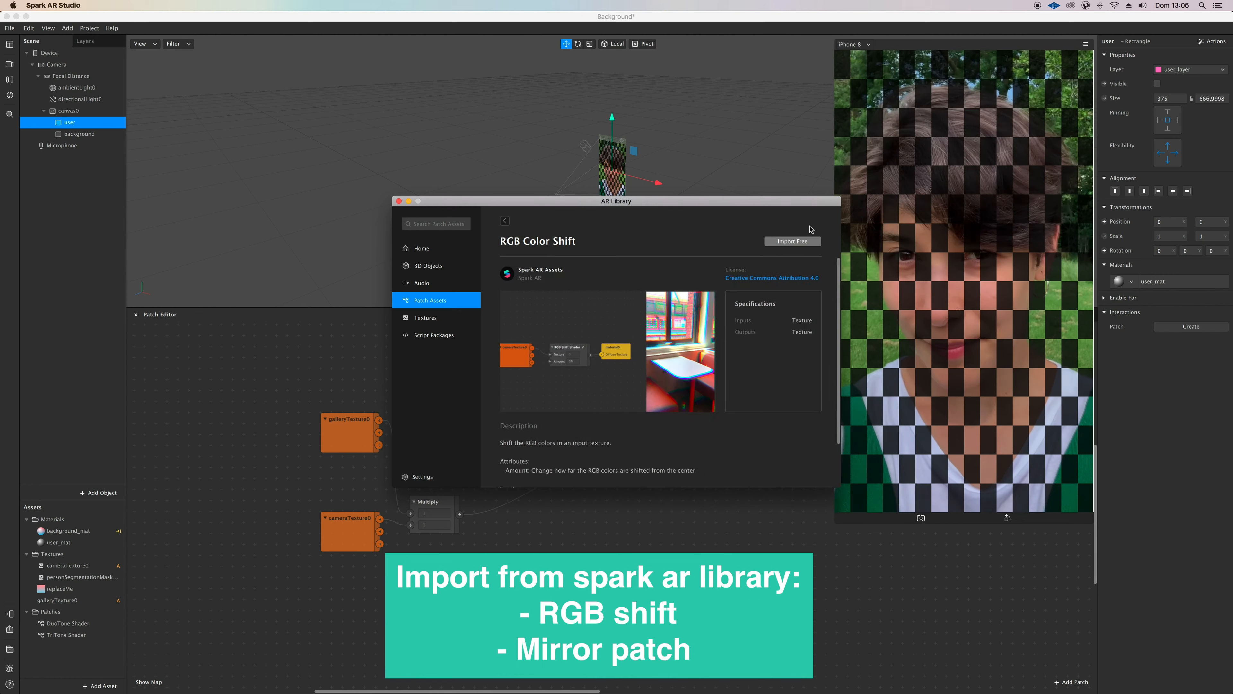
left_click(802, 242)
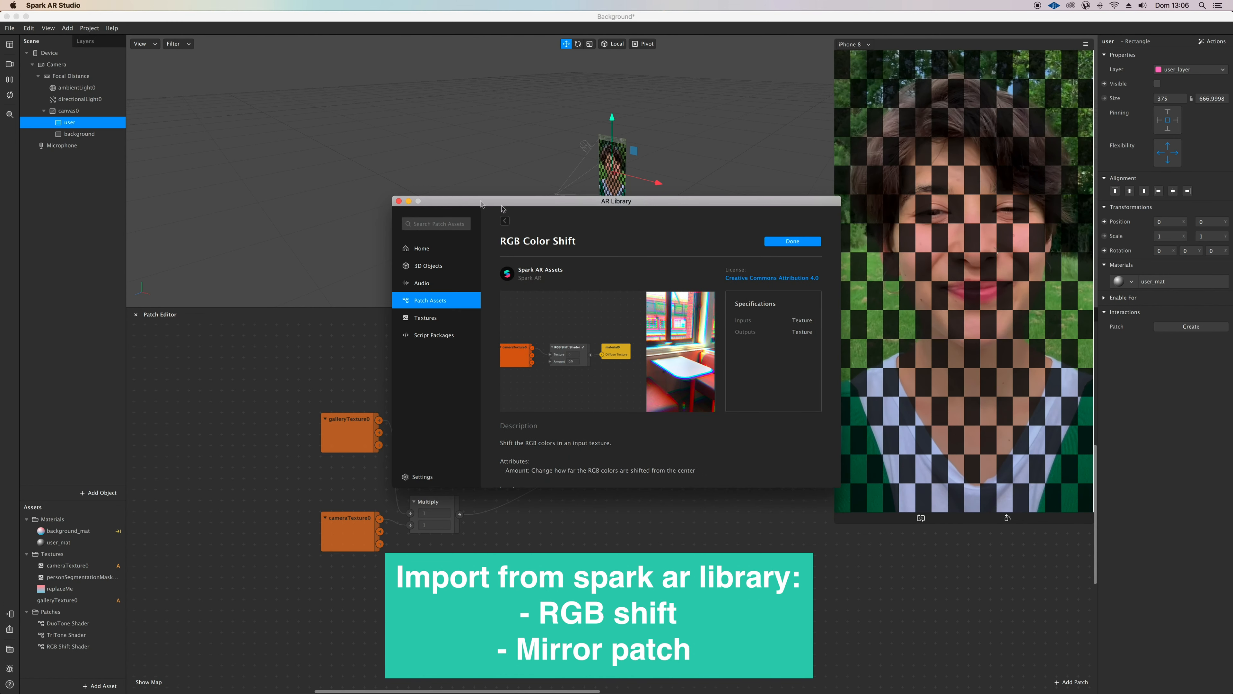
Step: Import the Mirror patch asset from the AR Library's shaders and close the library
left_click(504, 221)
scroll(577, 412, "down", 3)
left_click(535, 412)
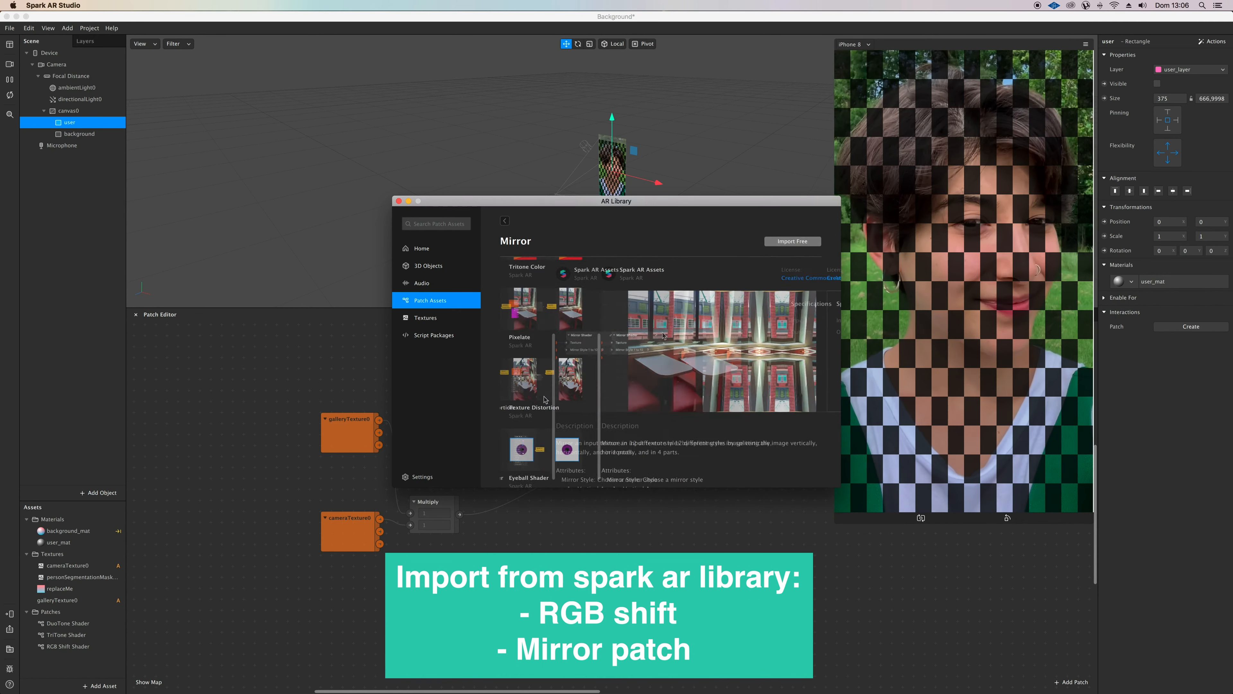
left_click(772, 243)
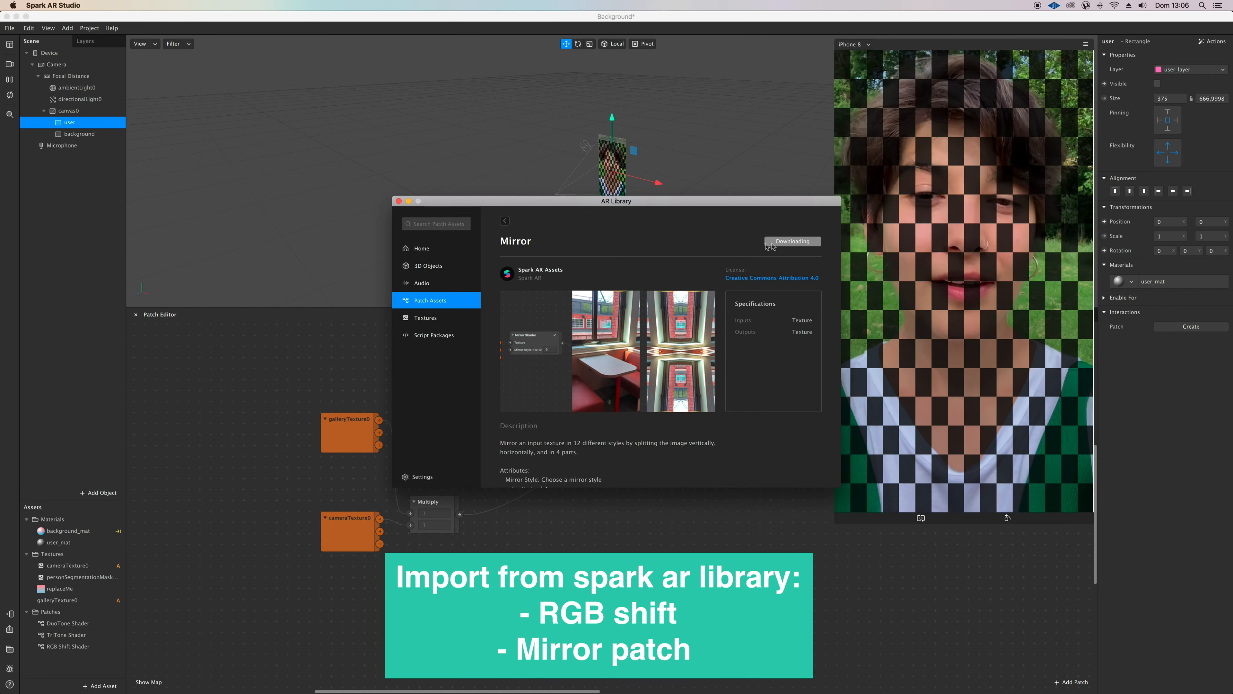
left_click(398, 201)
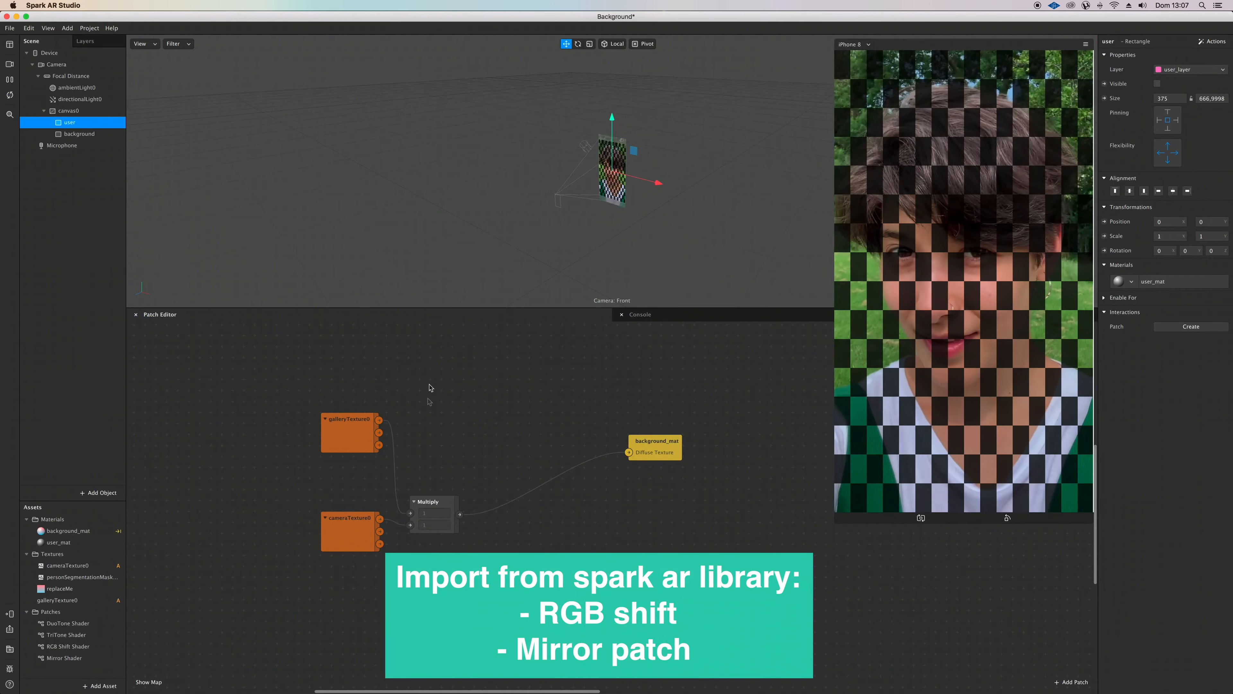
Step: Add the RGB Shift Shader patch and wire it between galleryTexture0 and background_mat's Diffuse Texture in place of Multiply
left_click_drag(454, 505, 472, 466)
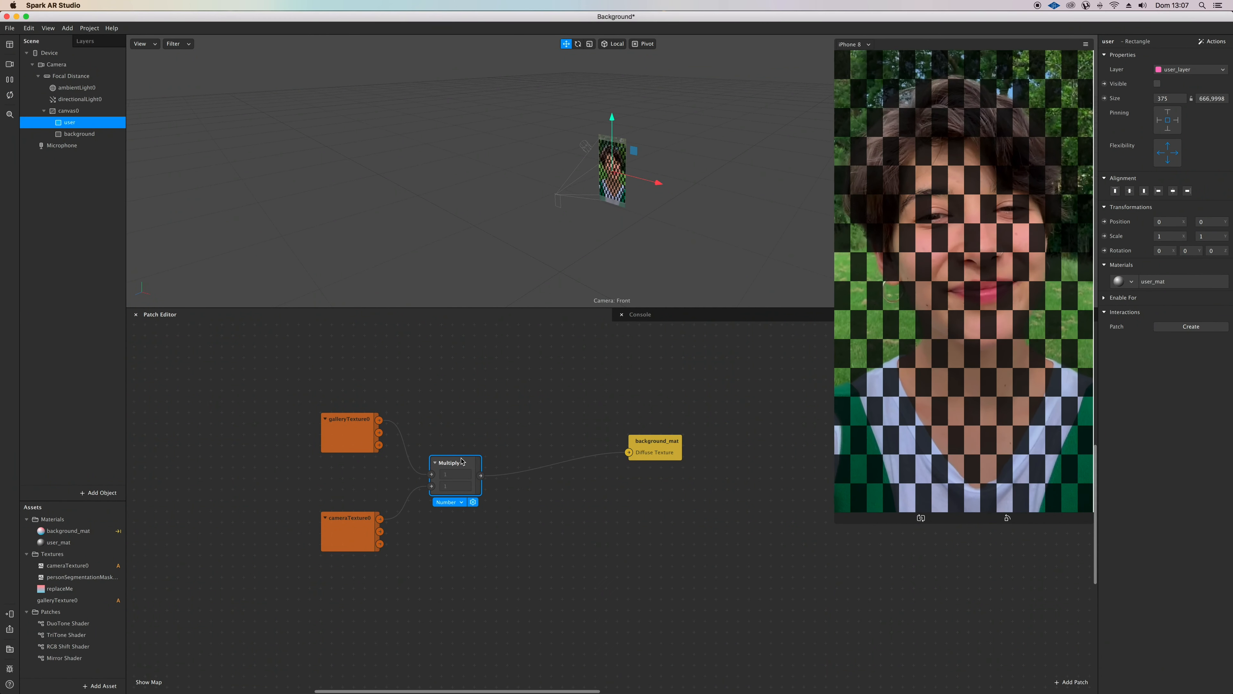
left_click_drag(68, 647, 446, 410)
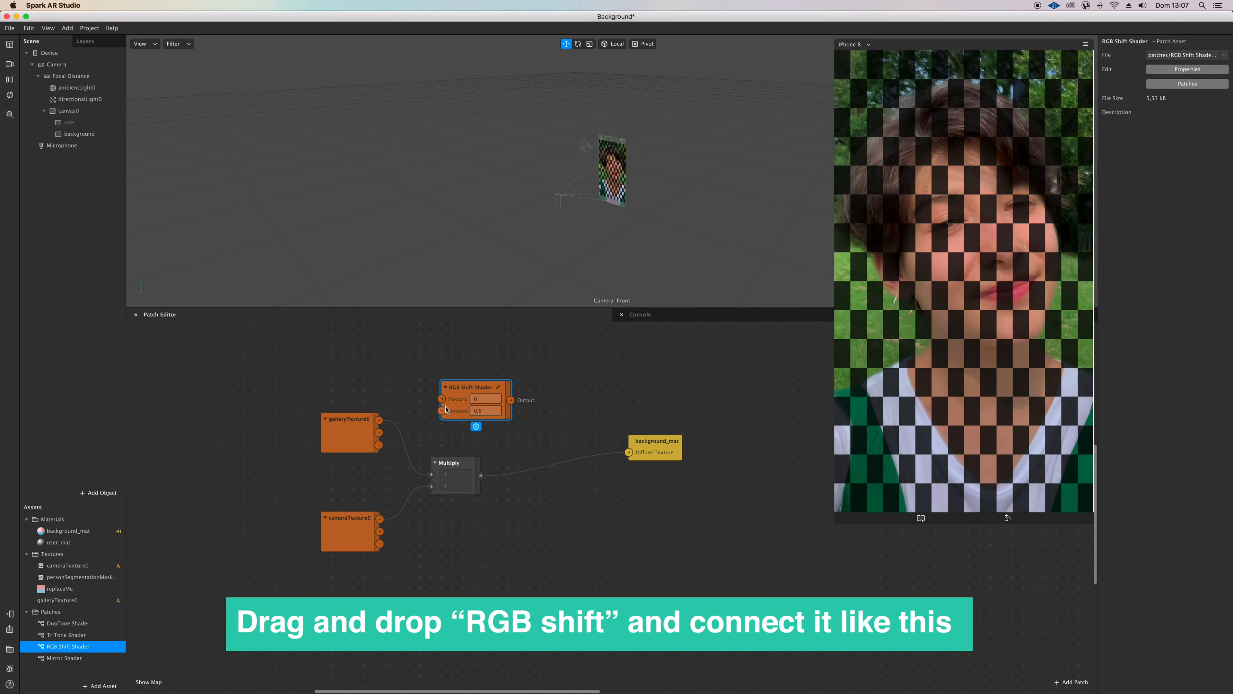
left_click_drag(442, 465, 442, 399)
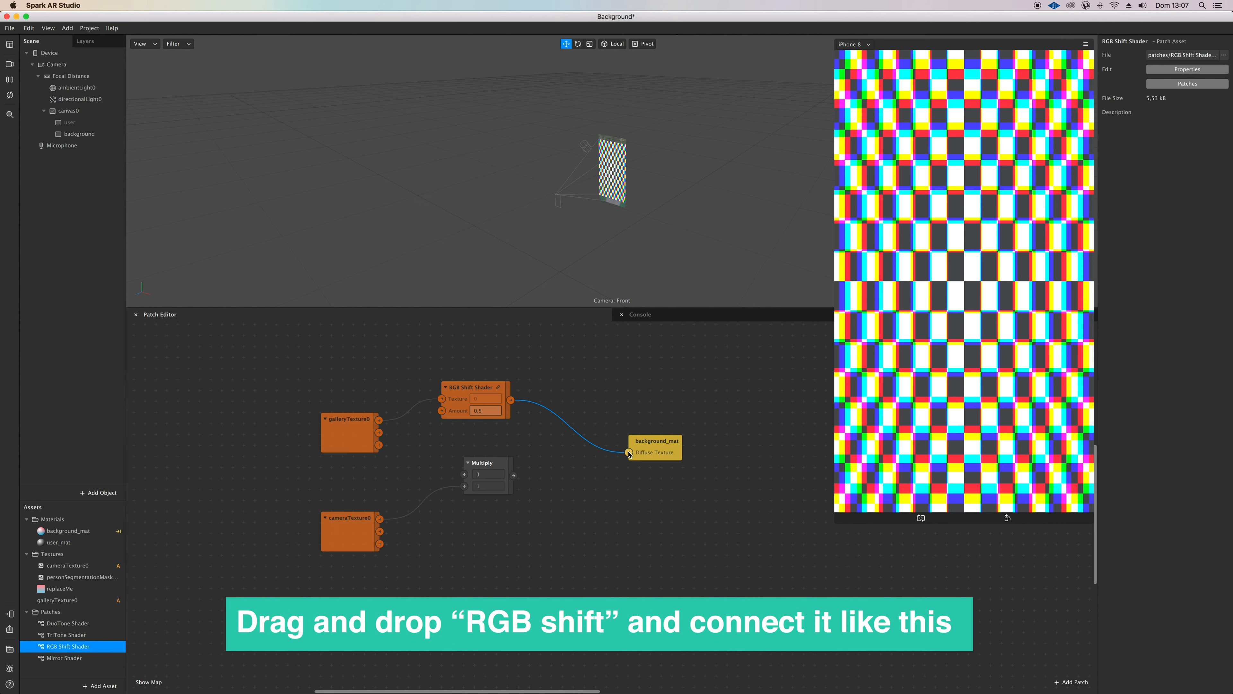
Step: Move the Multiply and cameraTexture0 patches further down, away from the RGB Shift Shader chain
left_click_drag(501, 461, 490, 538)
left_click_drag(601, 560, 275, 558)
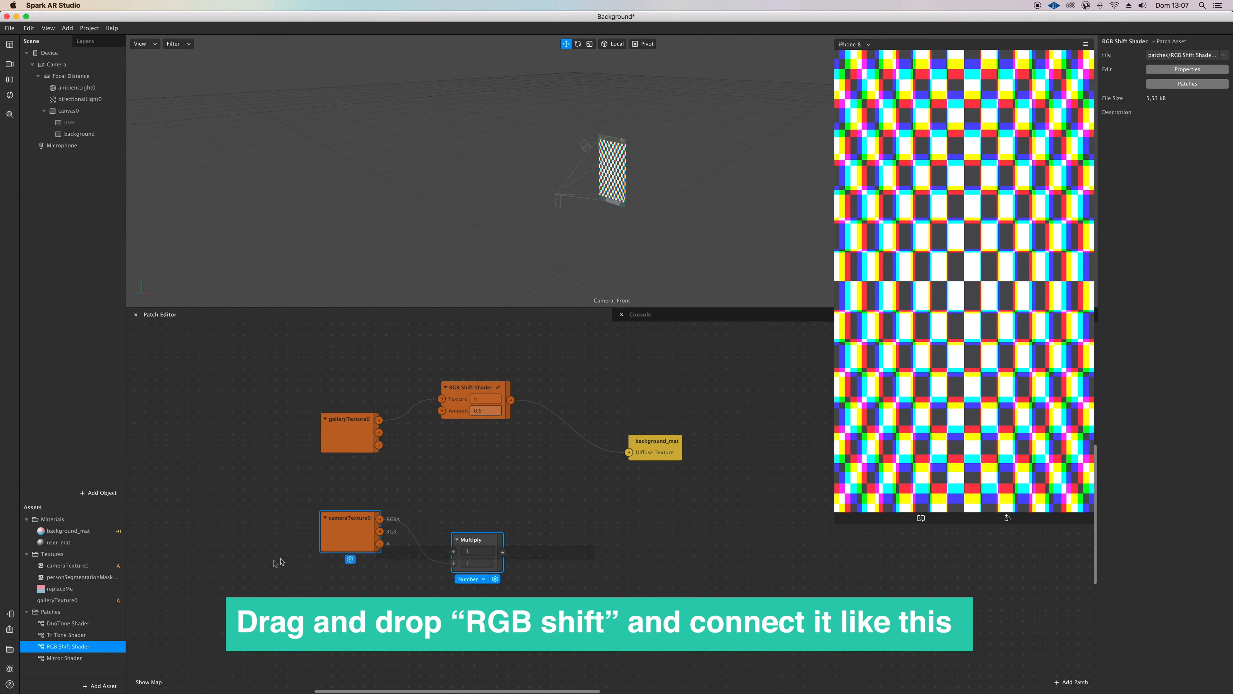
left_click_drag(456, 548, 445, 614)
left_click(361, 524)
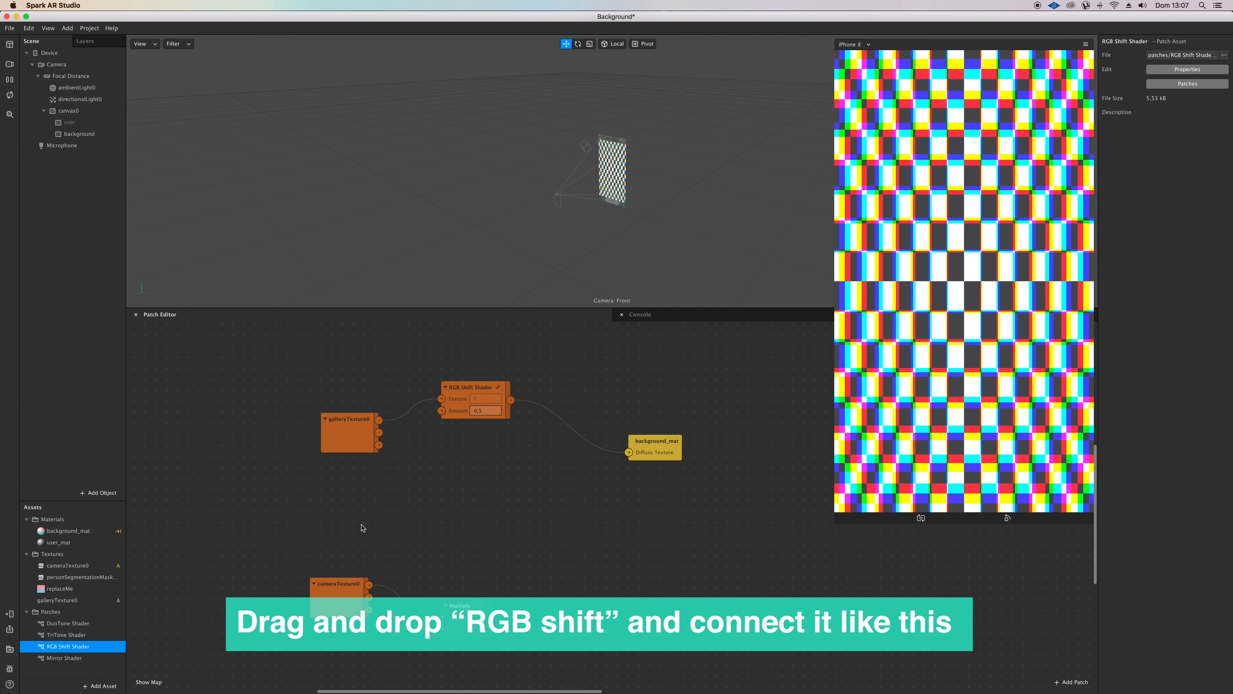
Step: Make the user rectangle visible on the canvas and open the options for testing the effect on a device
left_click(87, 123)
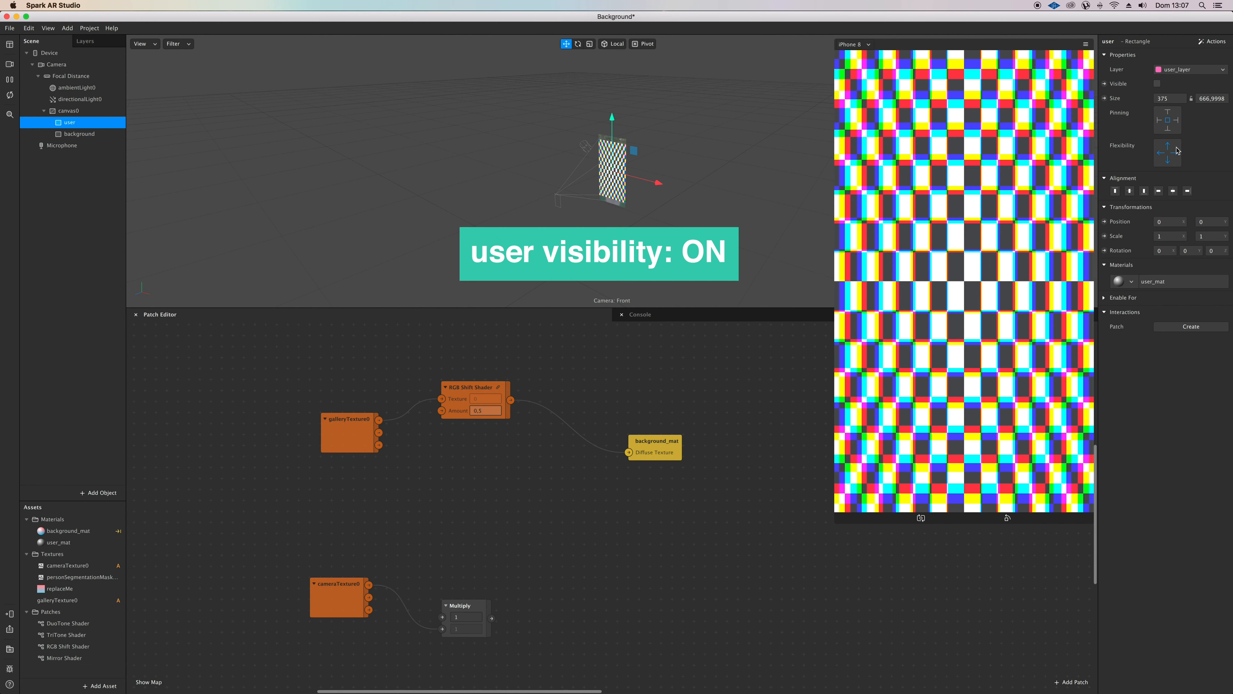
left_click(1159, 83)
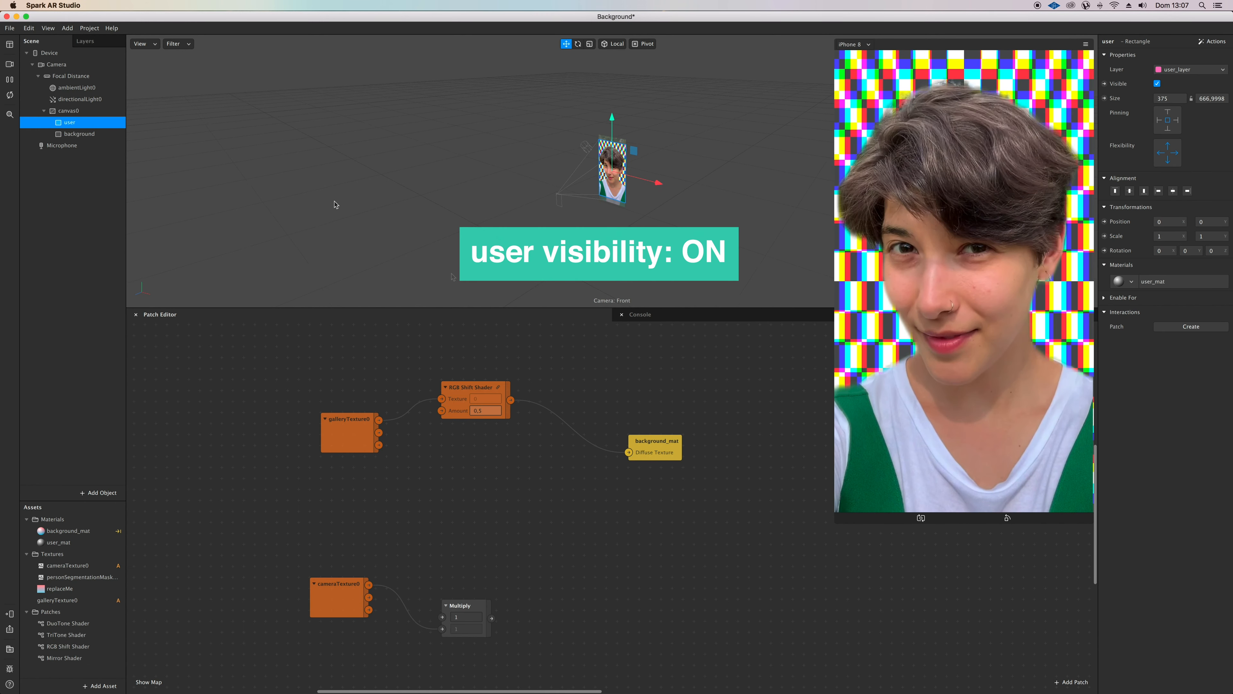
left_click(10, 614)
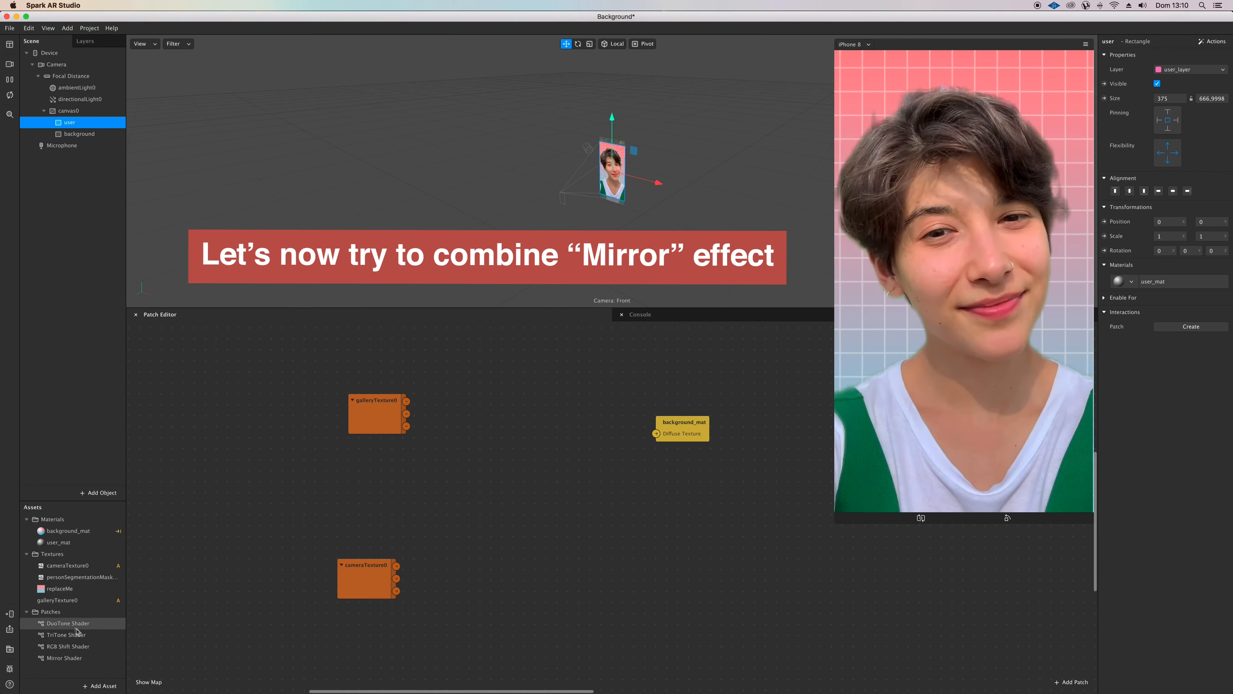
Step: Add the Mirror Shader patch and wire it between galleryTexture0 and background_mat's Diffuse Texture
left_click_drag(64, 658, 510, 410)
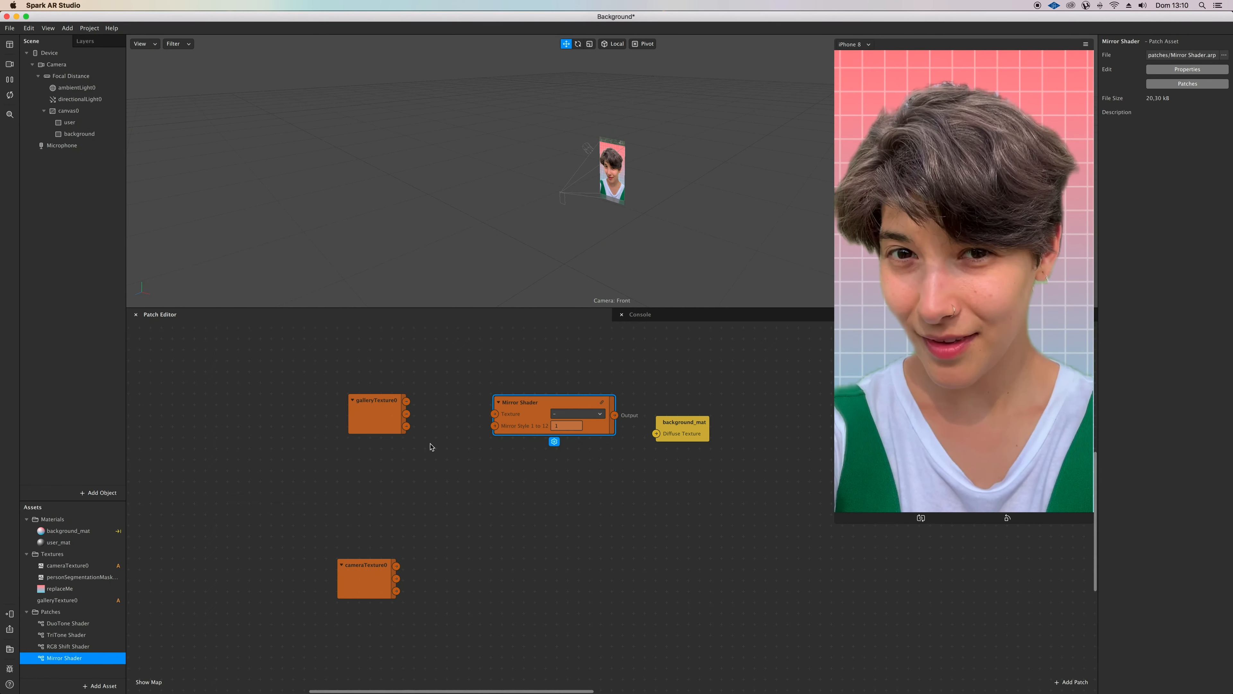
left_click_drag(406, 401, 481, 444)
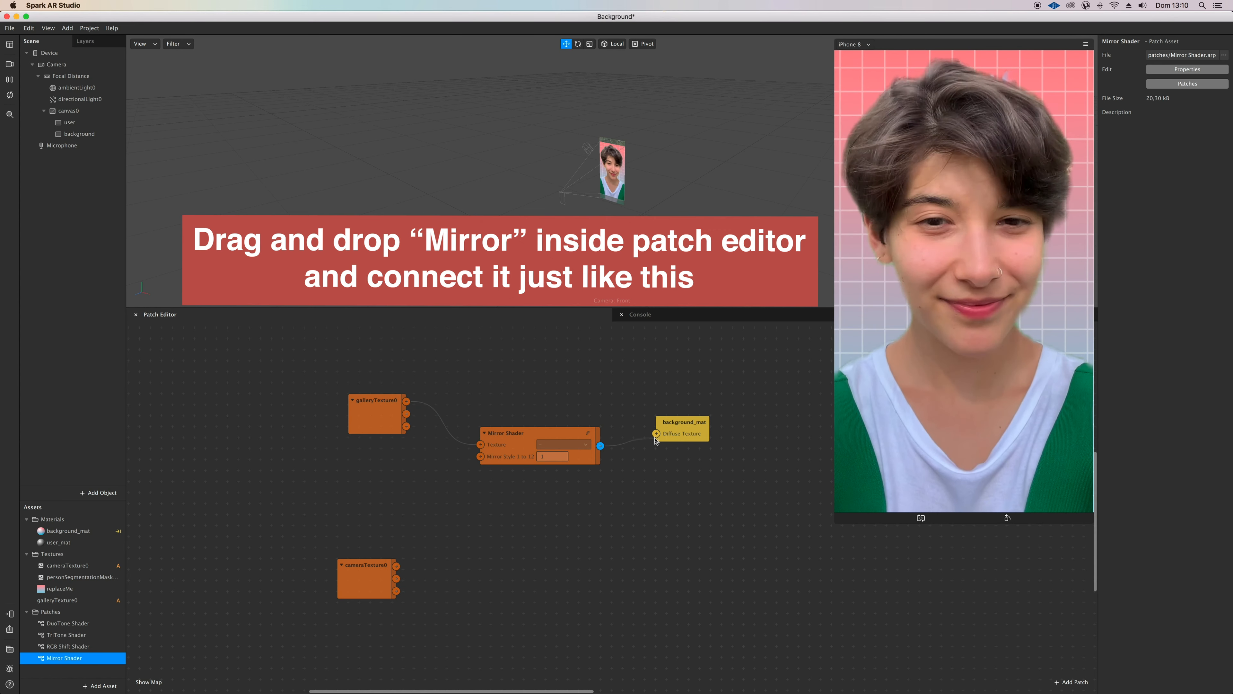
left_click_drag(655, 441, 655, 435)
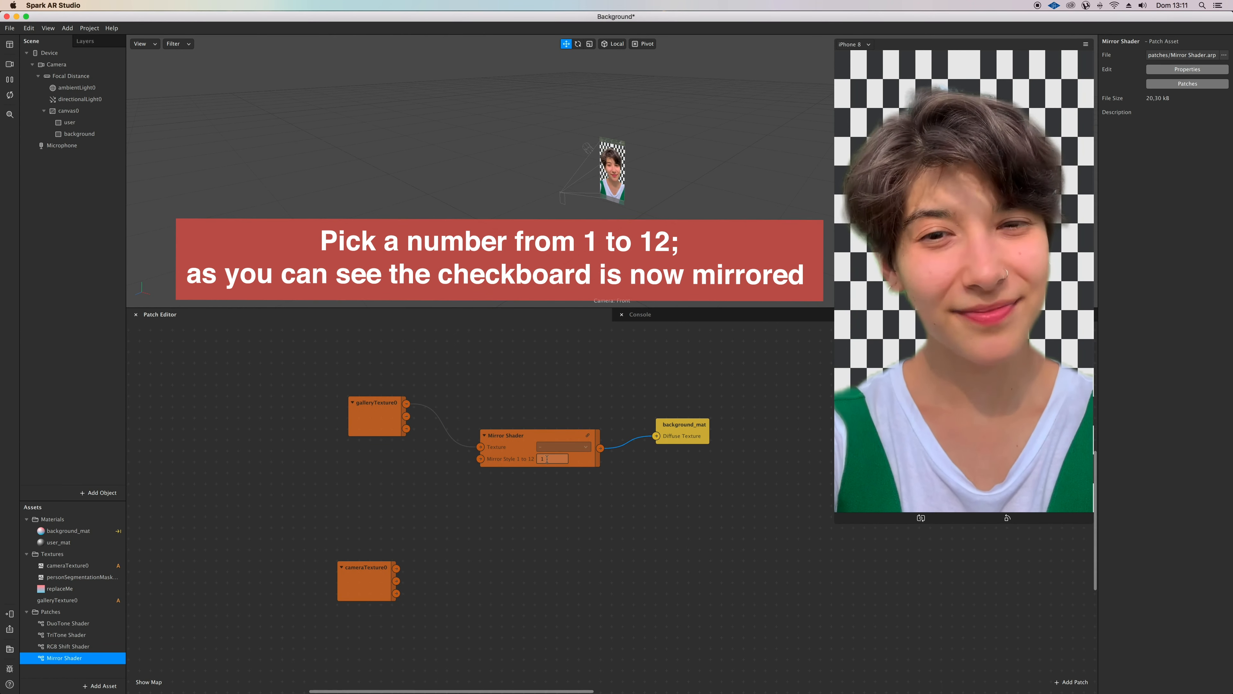
Step: Set the Mirror Shader's mirror style to 5 and open the options for testing the effect on a device
left_click(547, 458)
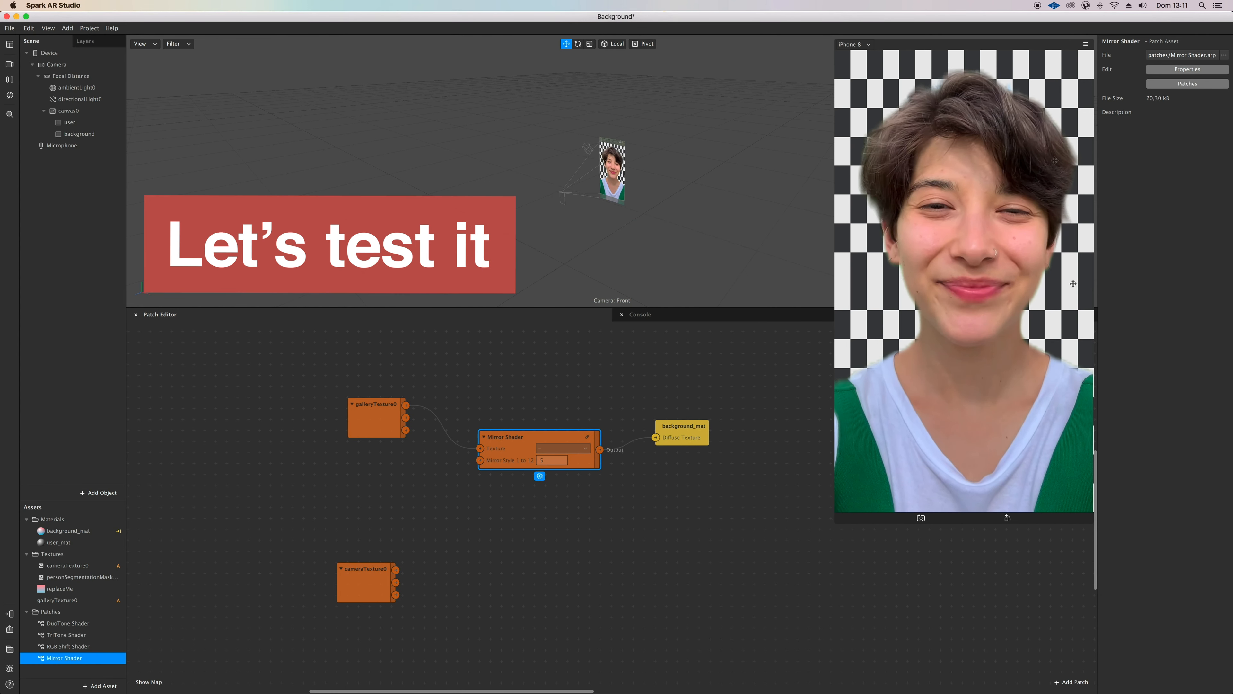
left_click(9, 613)
left_click(125, 585)
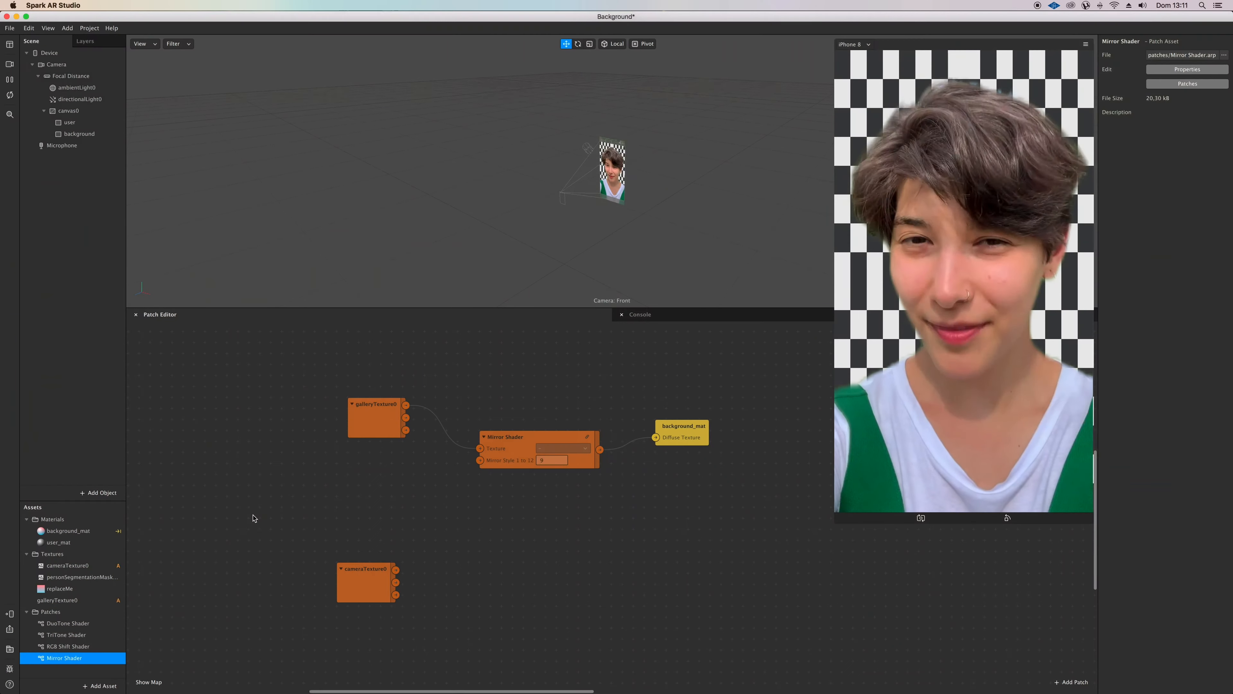
Step: Insert the RGB Shift Shader patch between galleryTexture0 and Mirror Shader, and arrange the connected patches in a row
left_click_drag(67, 646, 401, 494)
left_click_drag(406, 405, 471, 449)
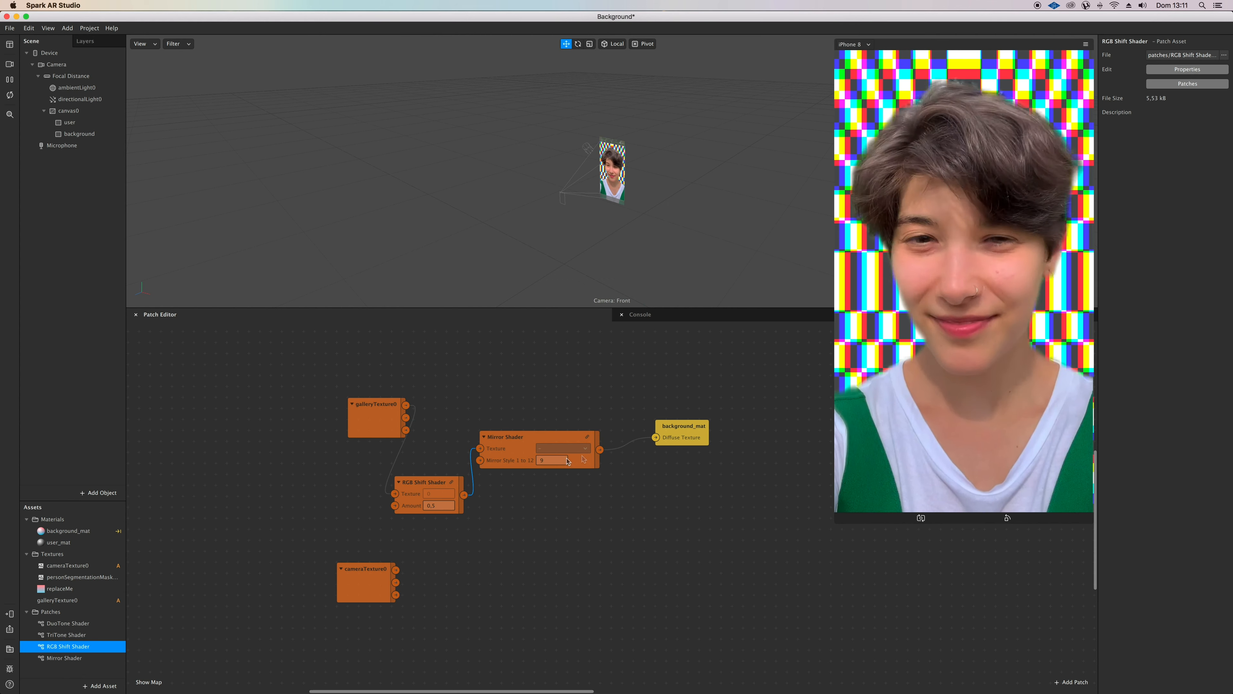
scroll(582, 459, "down", 2)
left_click_drag(372, 410, 197, 393)
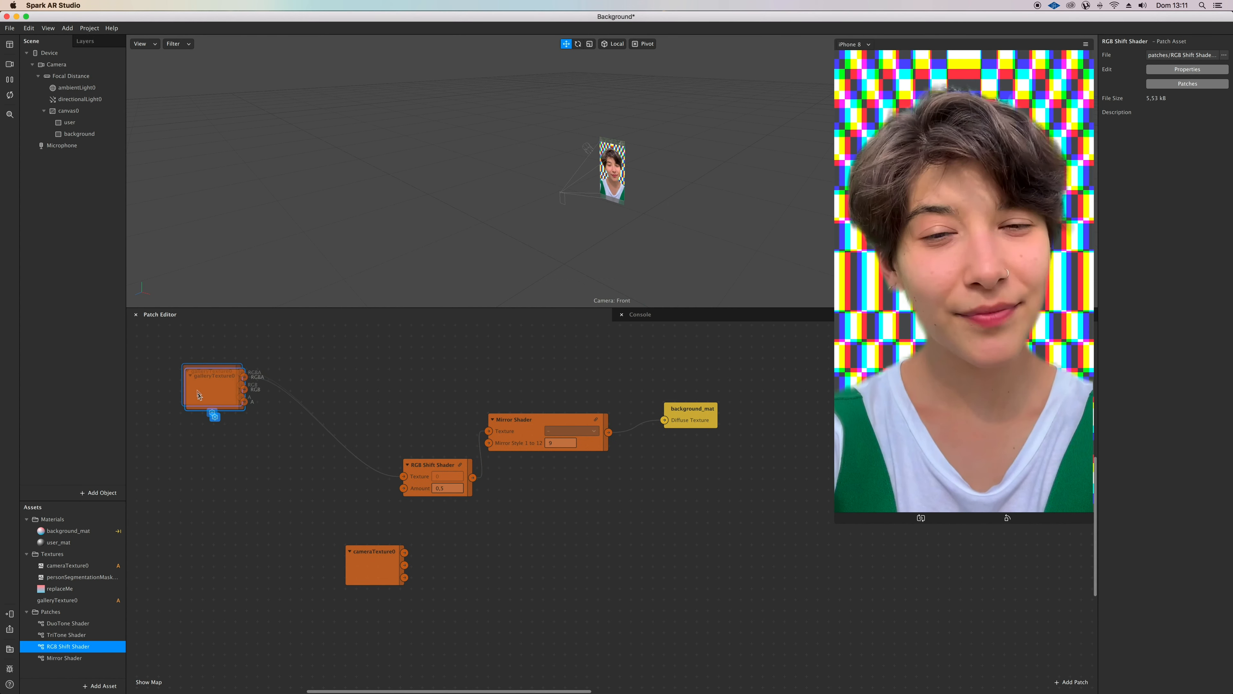
left_click_drag(427, 465, 334, 374)
left_click_drag(550, 417, 528, 395)
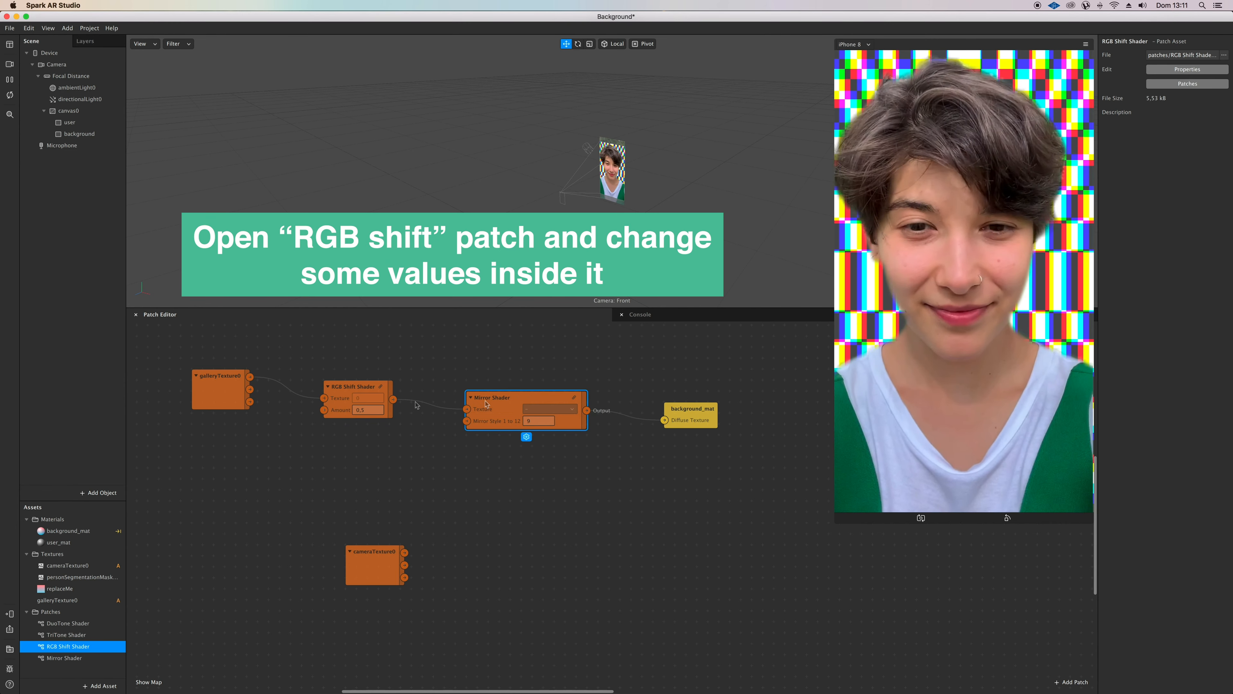
Step: Open the RGB Shift Shader patch and set the lowest 2D Transform Pack's first pivot value to 0.9
double_click(380, 388)
scroll(417, 411, "down", 5)
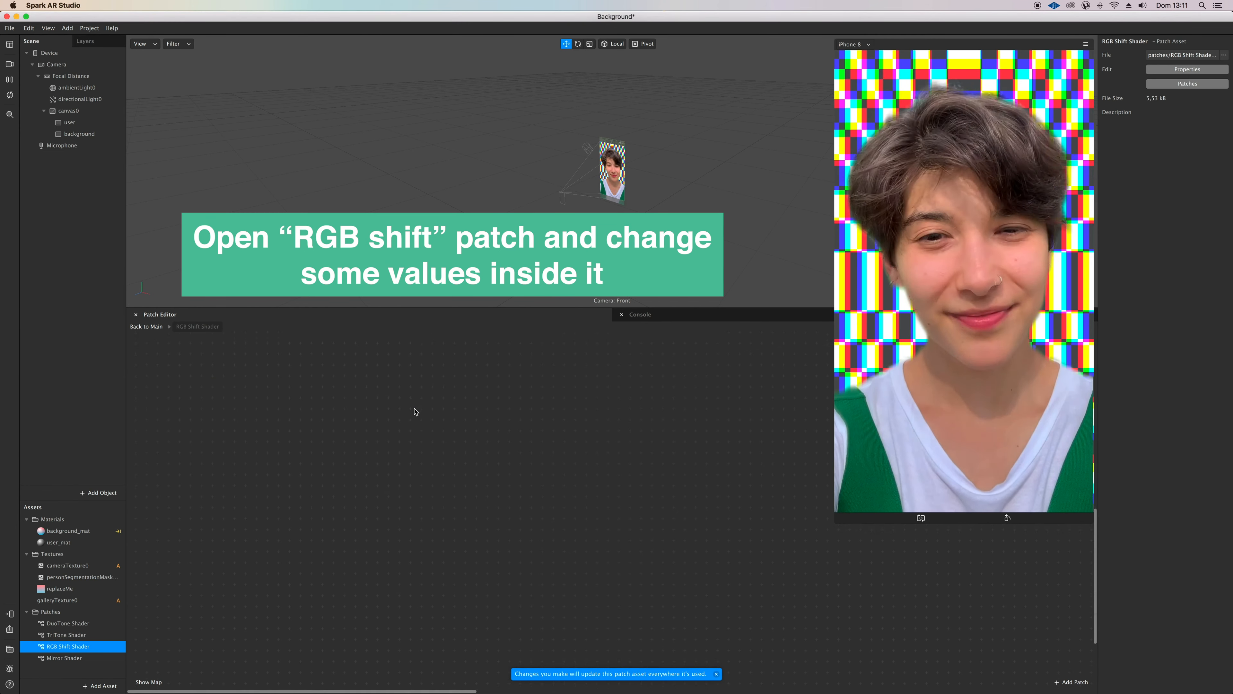
scroll(417, 411, "right", 10)
scroll(744, 415, "right", 7)
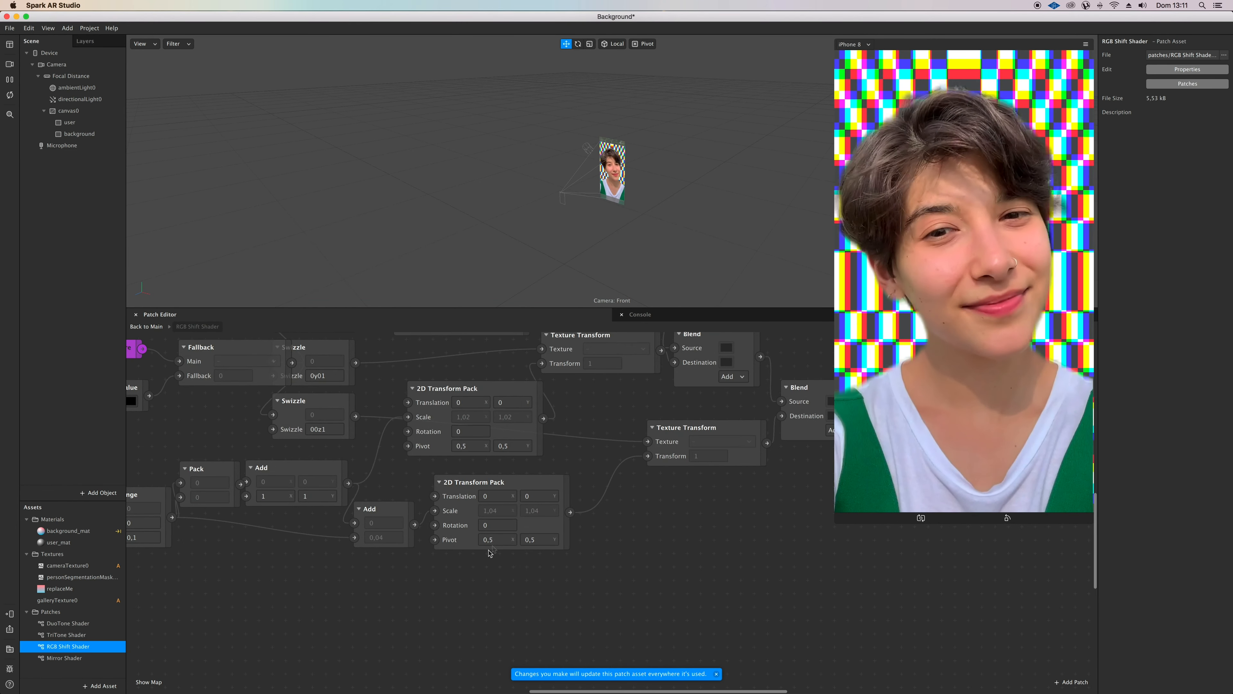
double_click(493, 539)
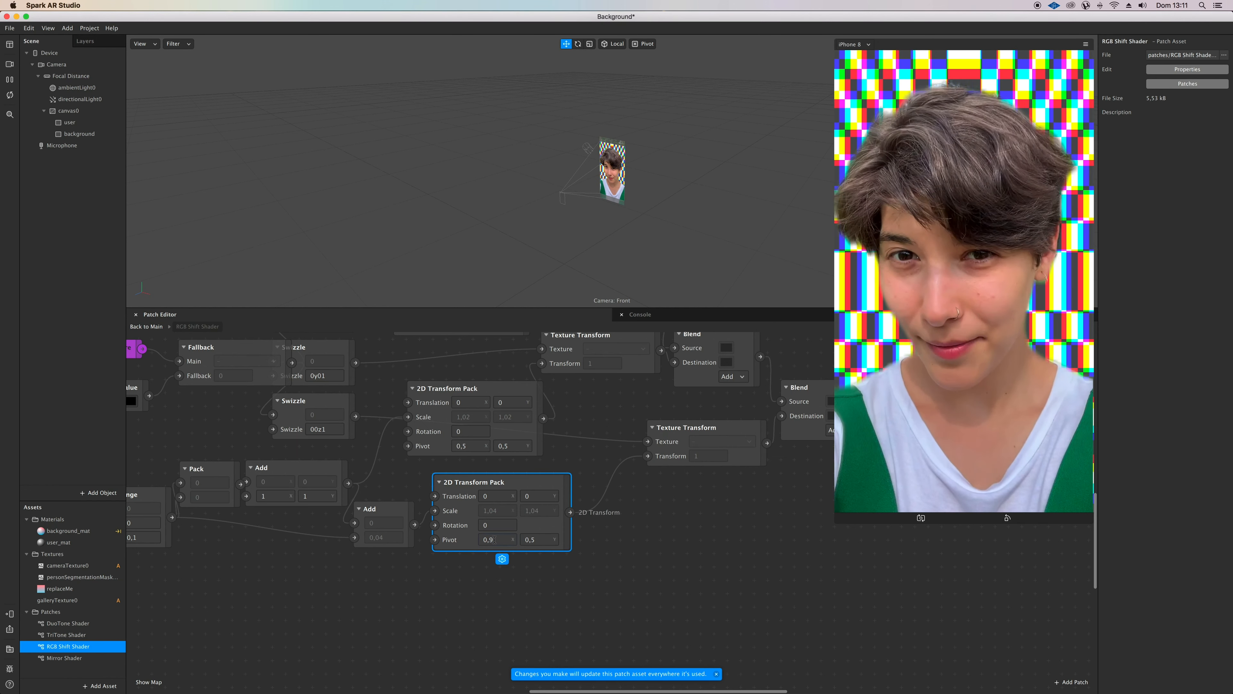
type("9")
key("Return")
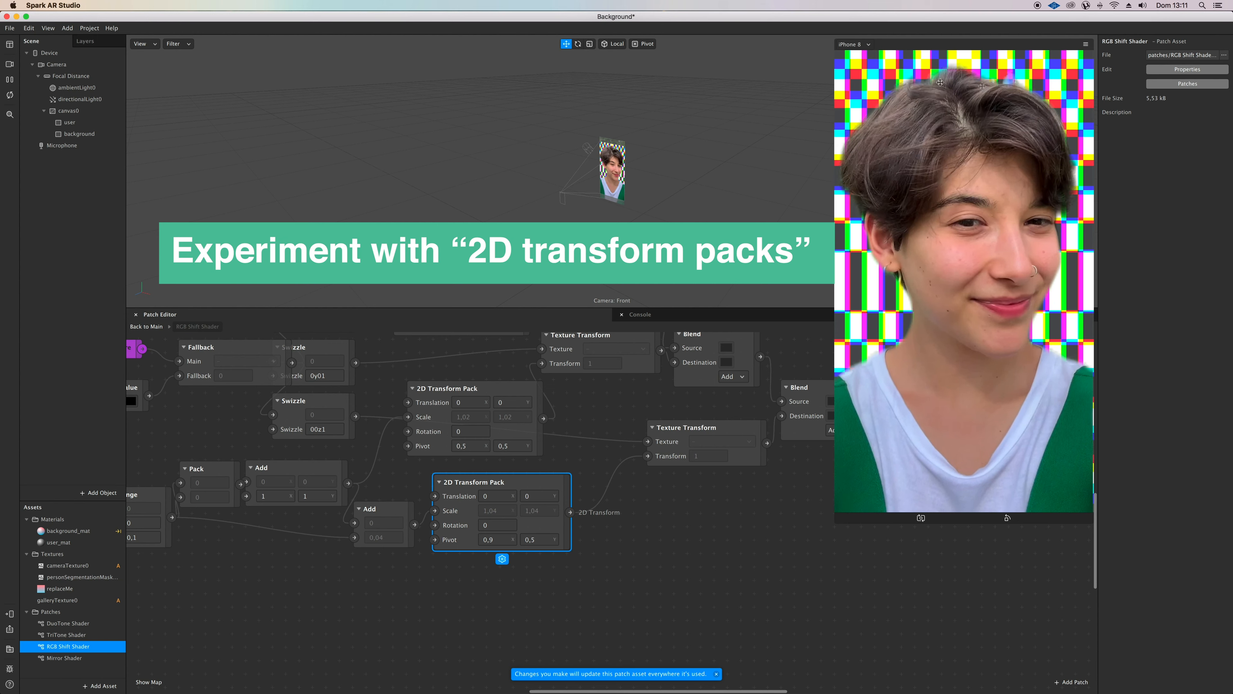
Step: Try a second pivot value of 0.1 on the lowest 2D Transform Pack
left_click(536, 539)
key("Return")
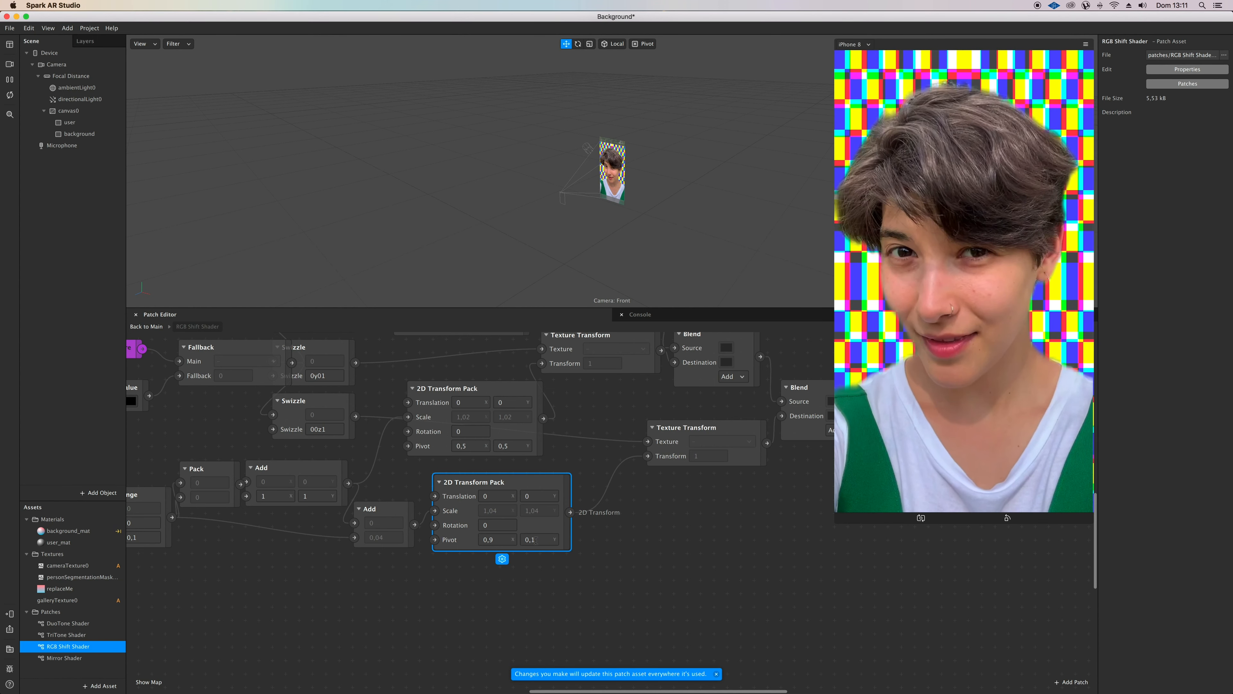
scroll(536, 541, "up", 4)
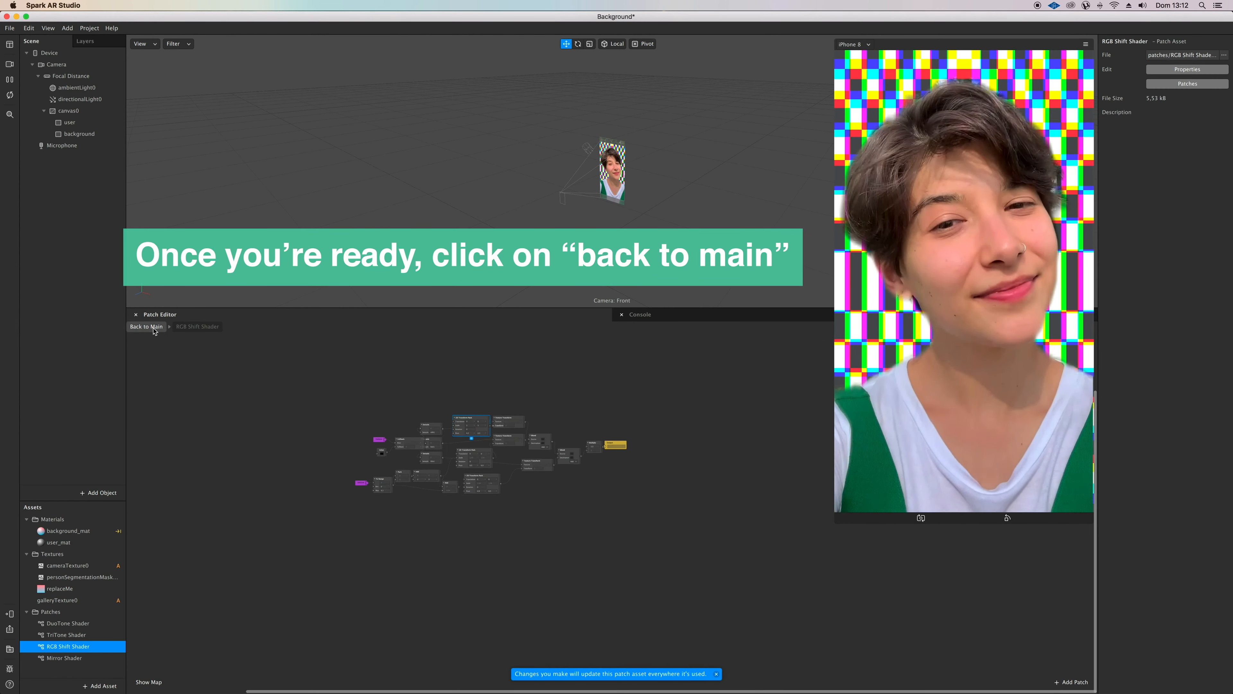
Step: Back in the main patch graph, convert RGB Shift Shader to a patch group and delete the unconnected cameraTexture0 patch
left_click(154, 328)
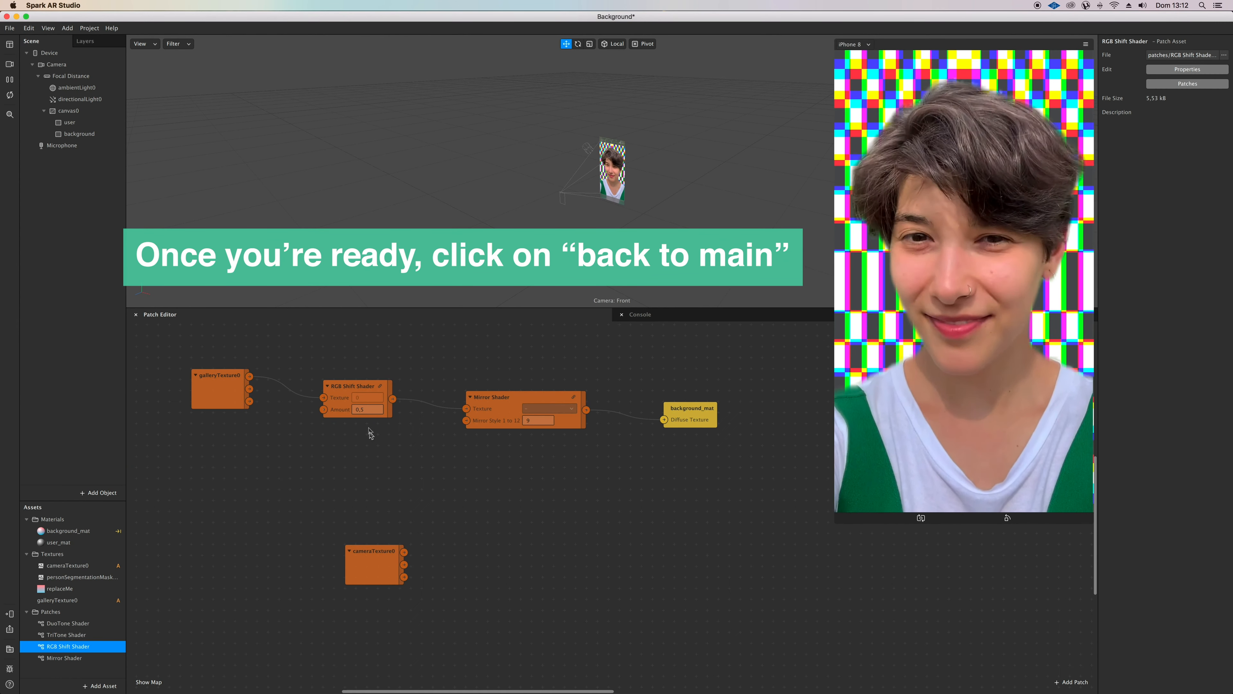
left_click(363, 387)
right_click(363, 389)
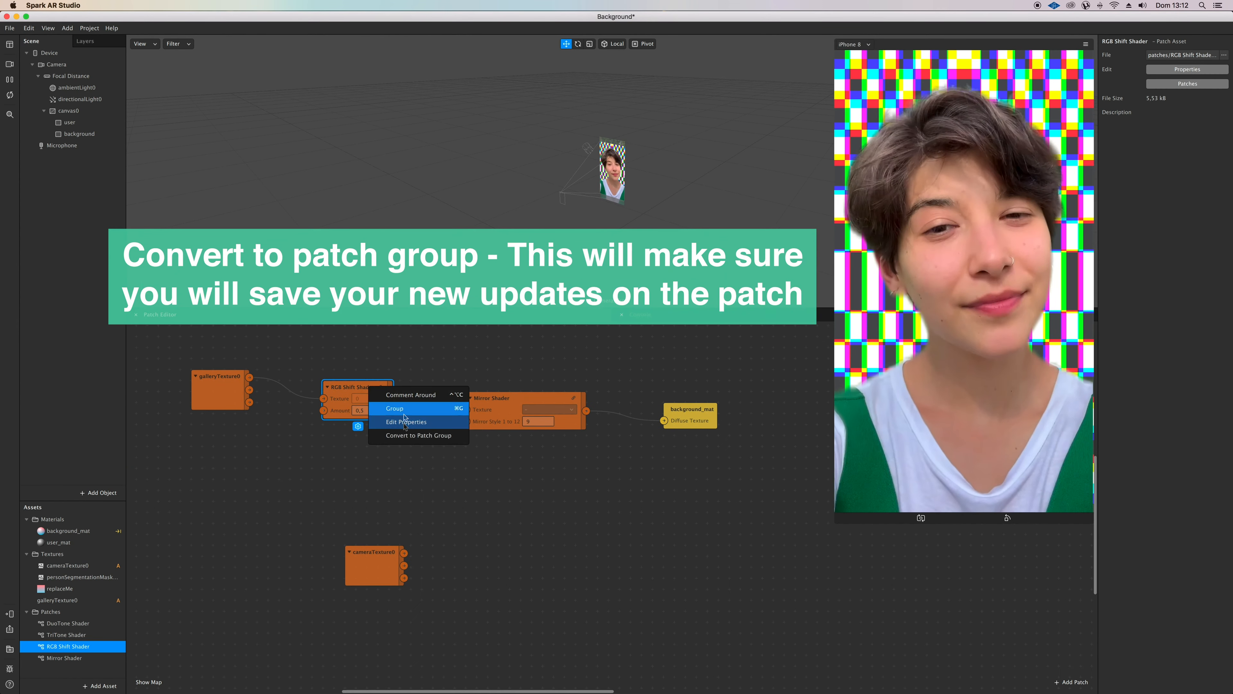
left_click(404, 434)
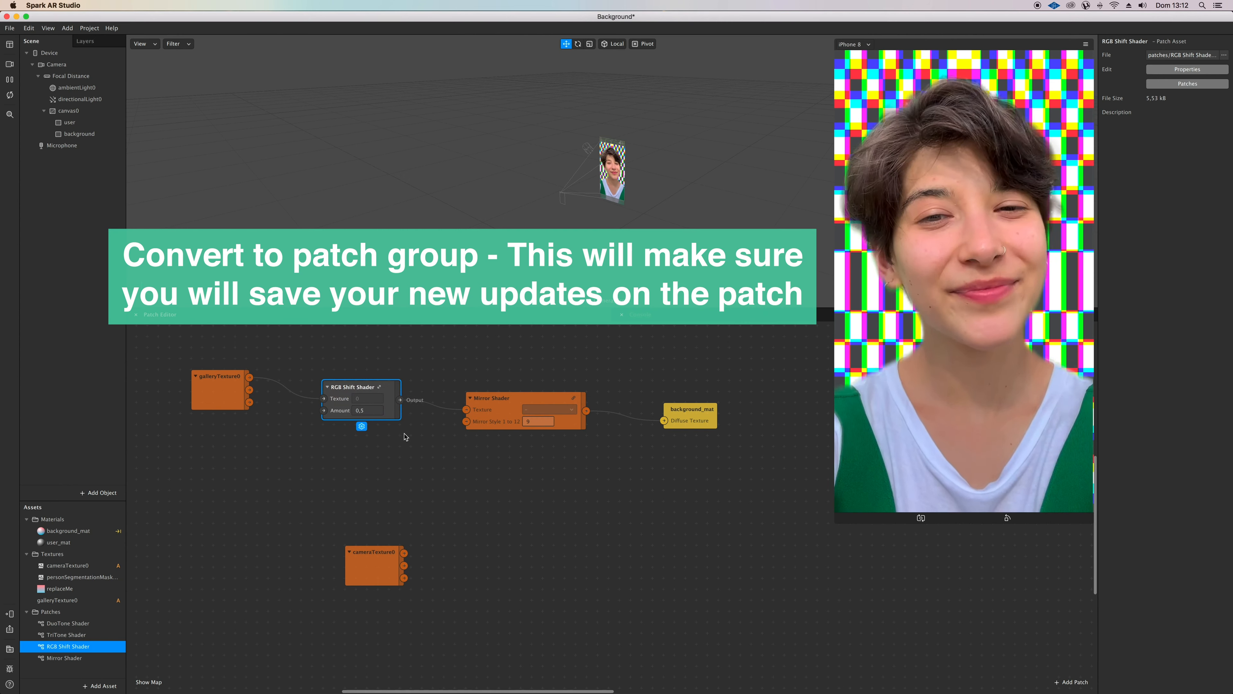
left_click(359, 356)
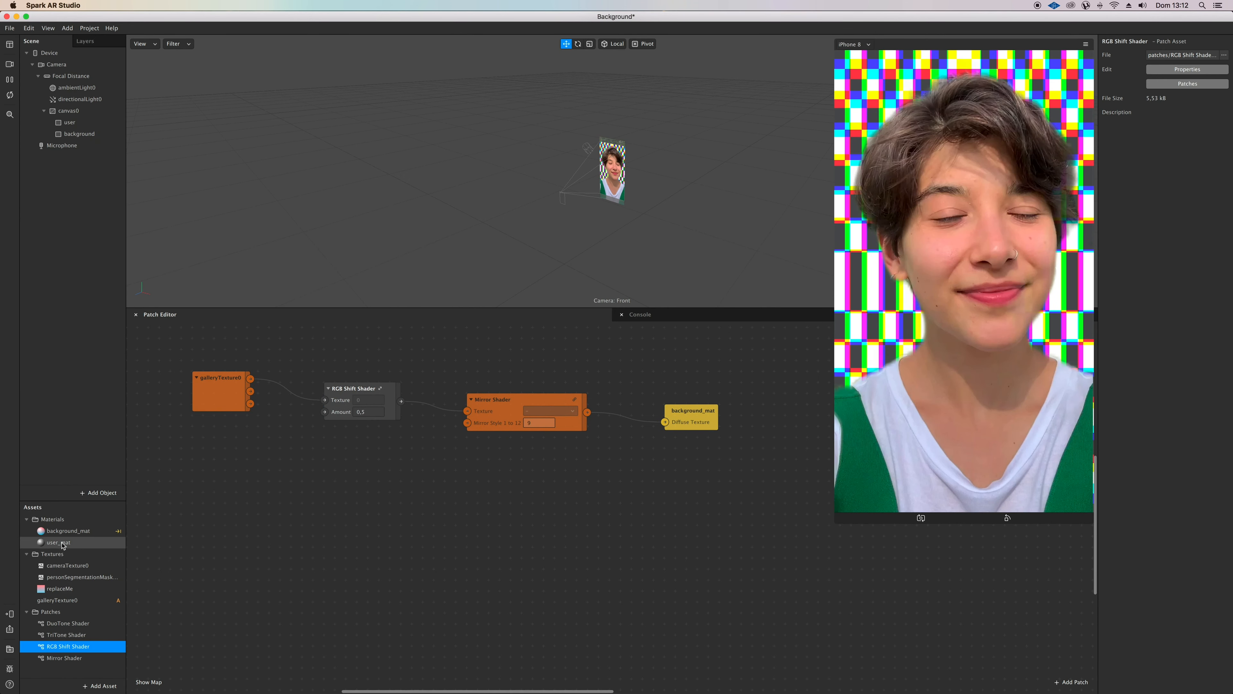
Step: Create a Diffuse Texture patch for user_mat and wire the Mirror Shader's output into it
left_click(62, 543)
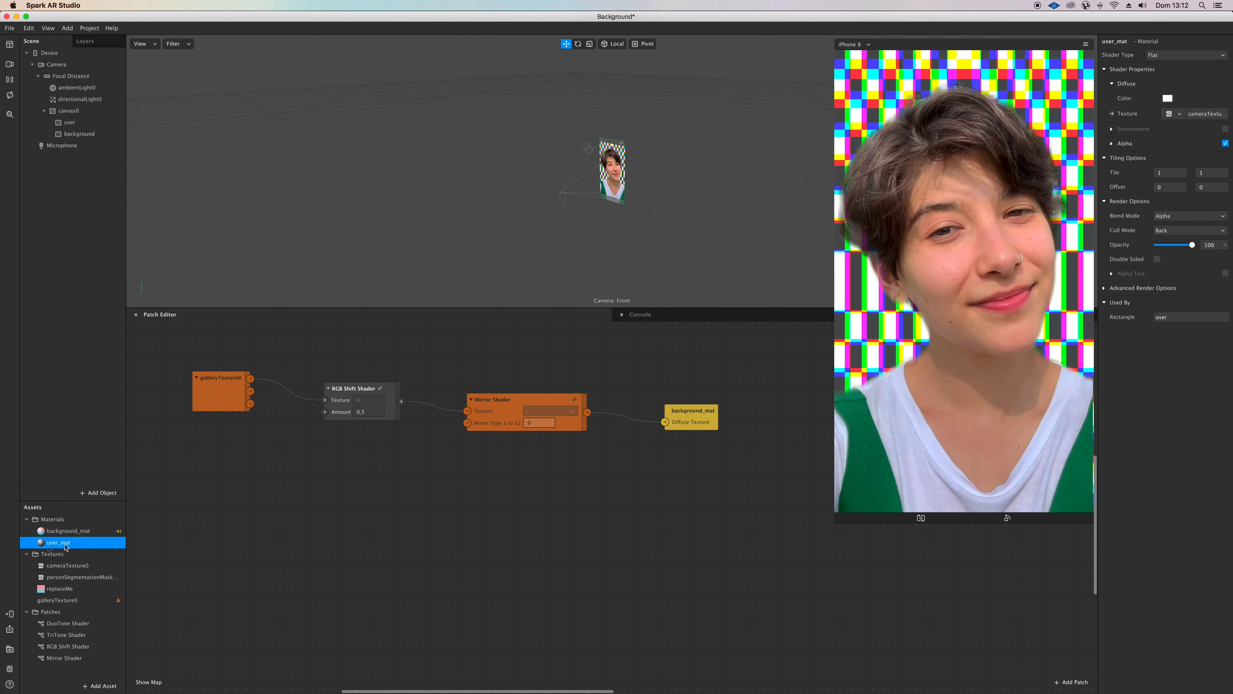
left_click(1112, 114)
left_click_drag(588, 412, 614, 527)
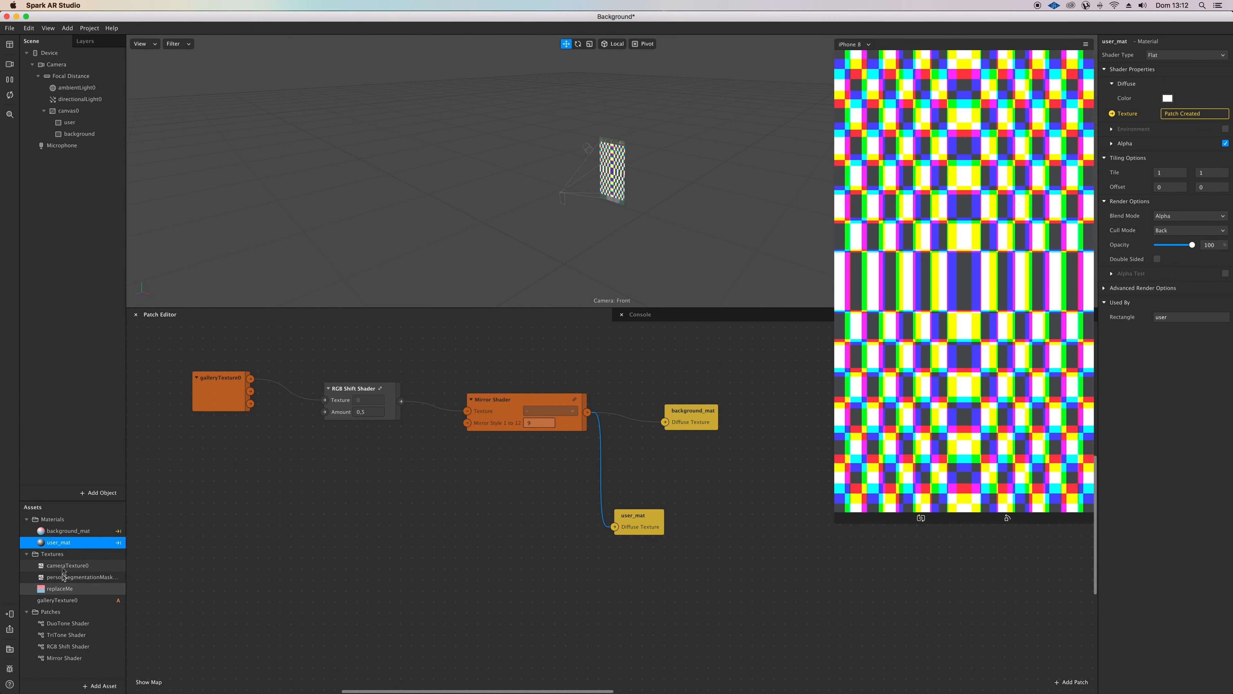
Step: Add a cameraTexture0 patch and place background_mat beside it, wiring the camera texture into its Diffuse Texture
left_click_drag(68, 565, 220, 536)
left_click_drag(687, 419, 457, 539)
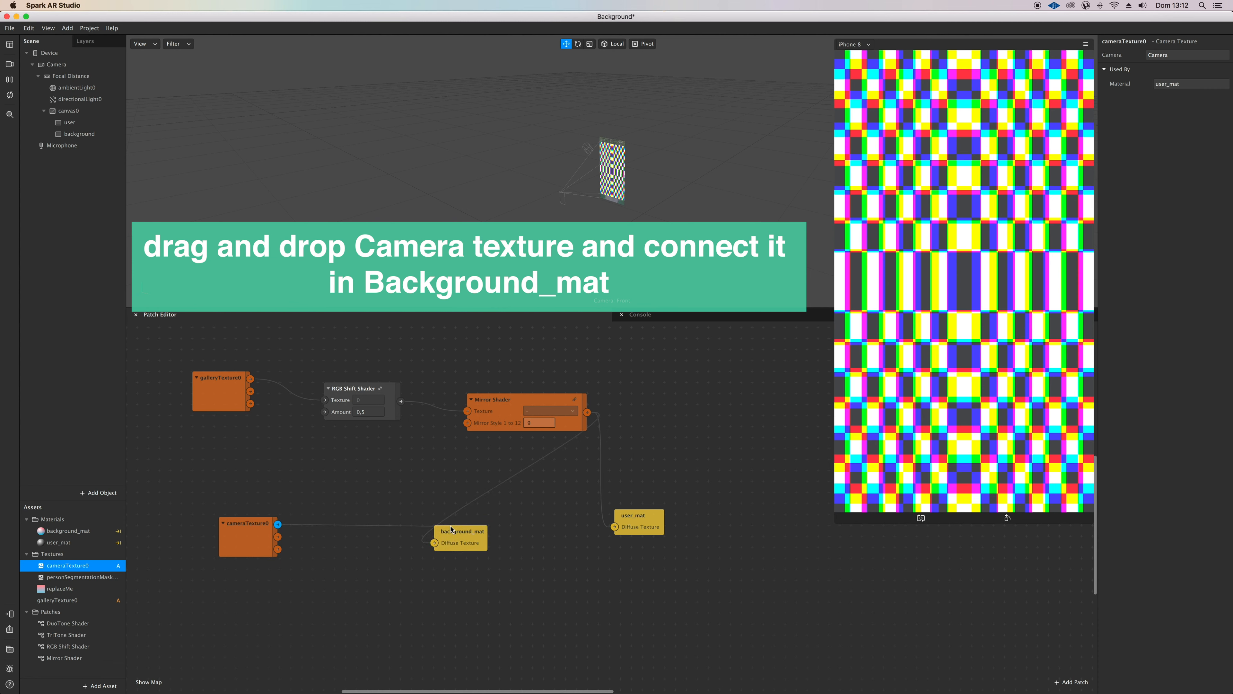